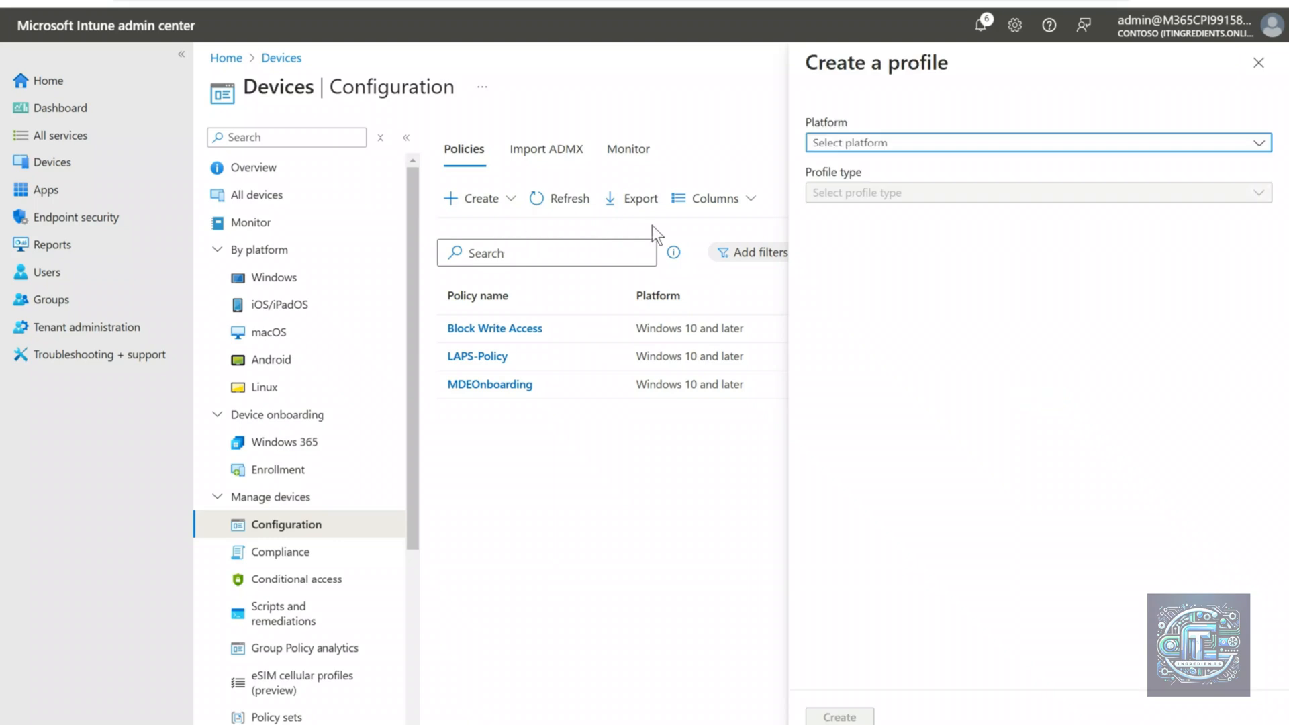
# Step: Create a configuration profile for the Windows 10 and later platform using the Settings catalog profile type
pyautogui.click(862, 144)
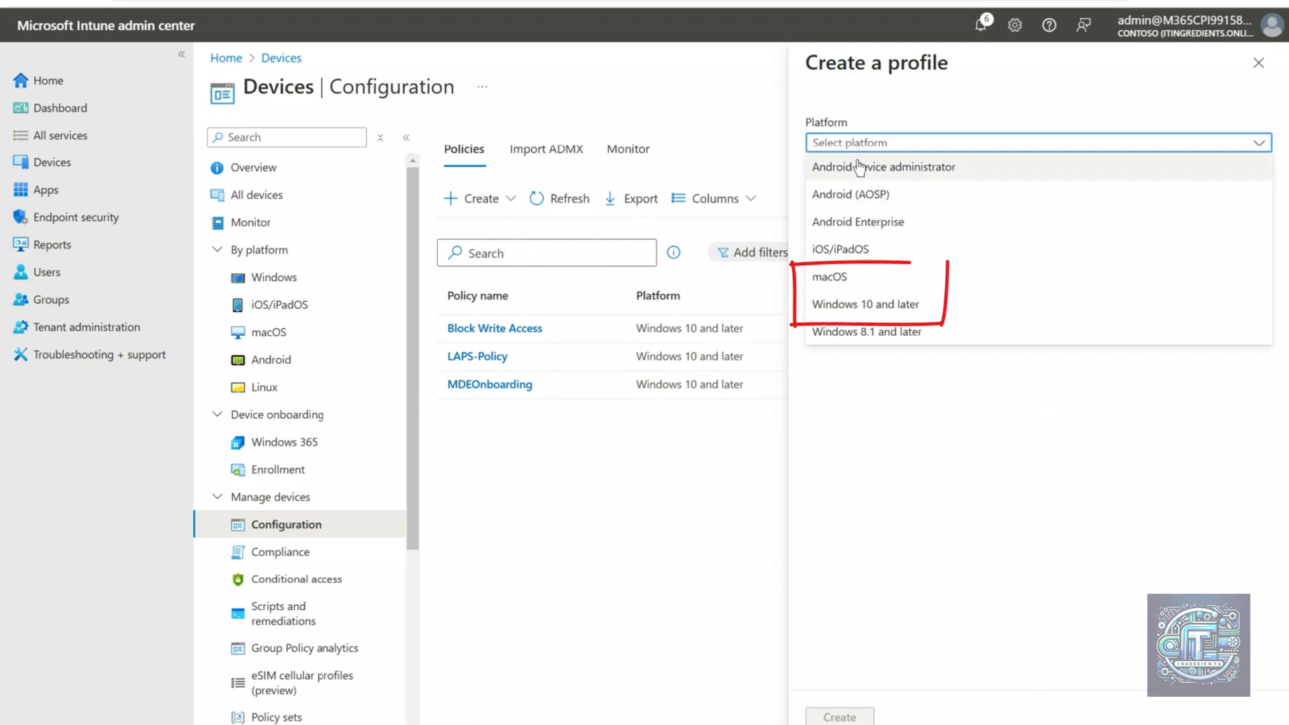
pyautogui.click(886, 309)
pyautogui.click(866, 192)
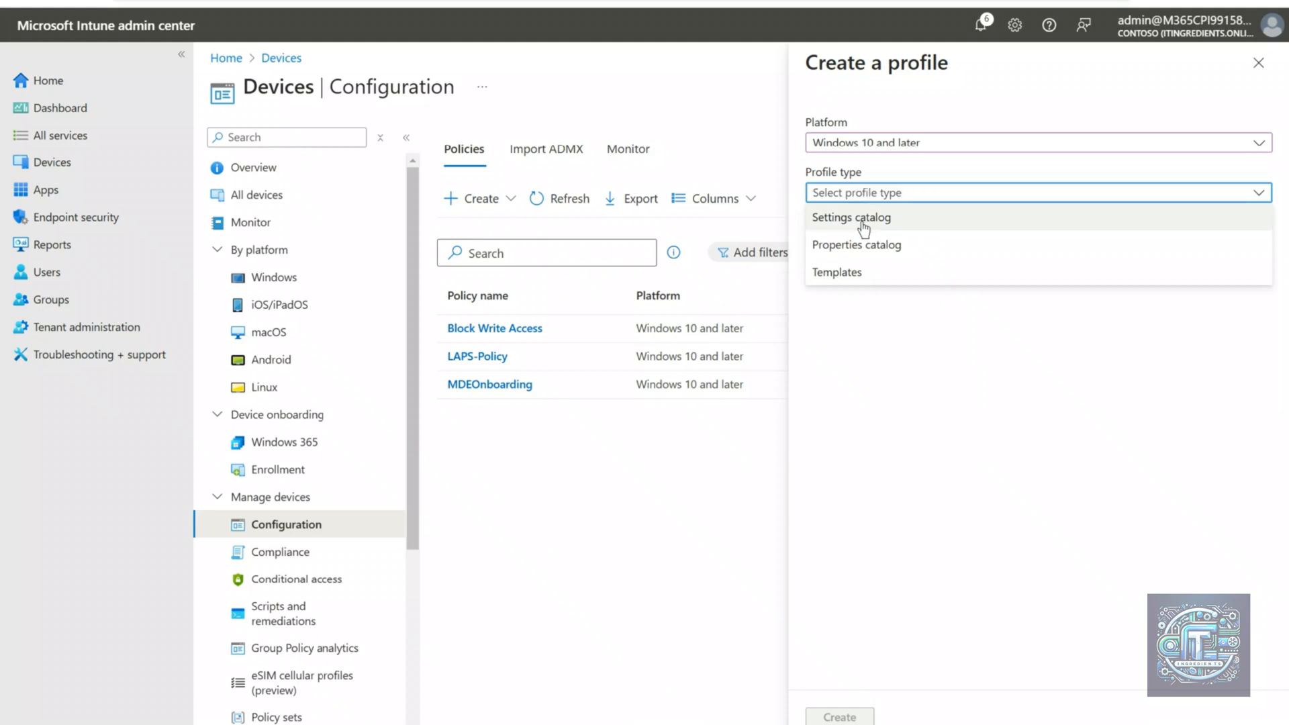
pyautogui.click(863, 220)
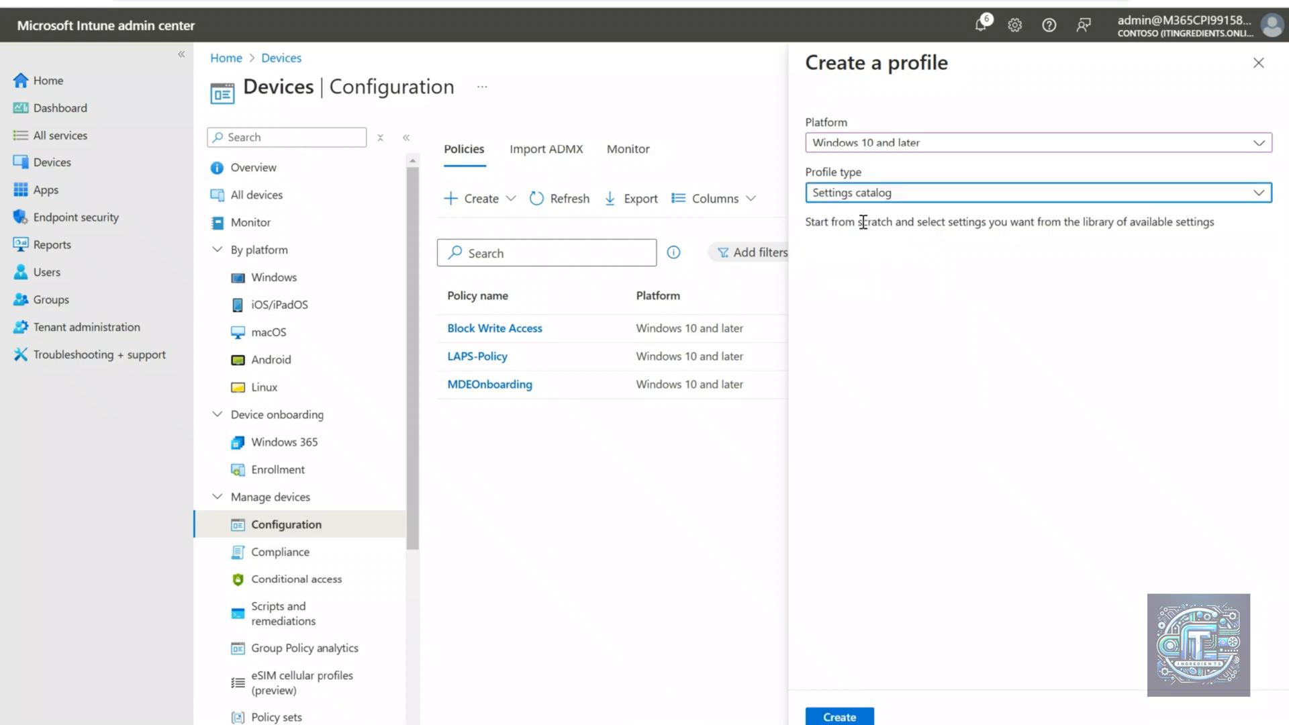
pyautogui.click(839, 717)
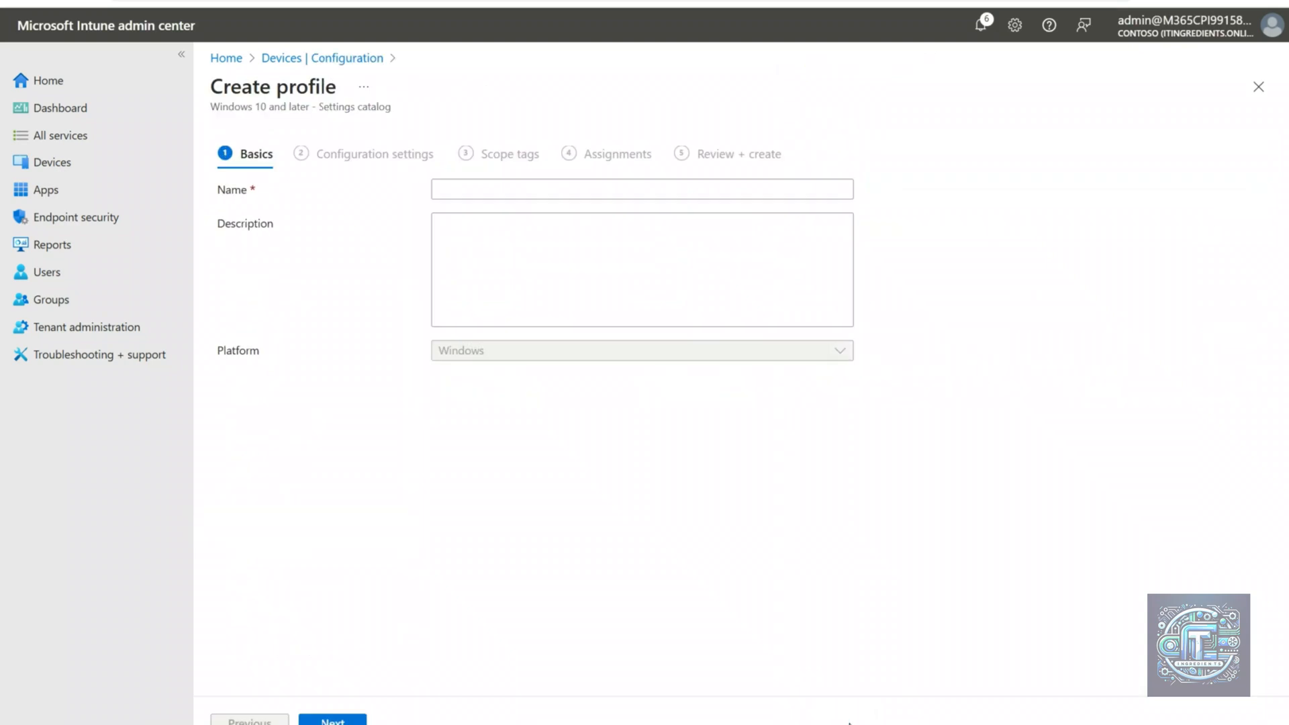
# Step: Name the profile "Deny Write Access on Non Bitlocker USB Storage Devices" and proceed to the configuration settings
pyautogui.click(530, 189)
pyautogui.write('Deny Write Access on Non B')
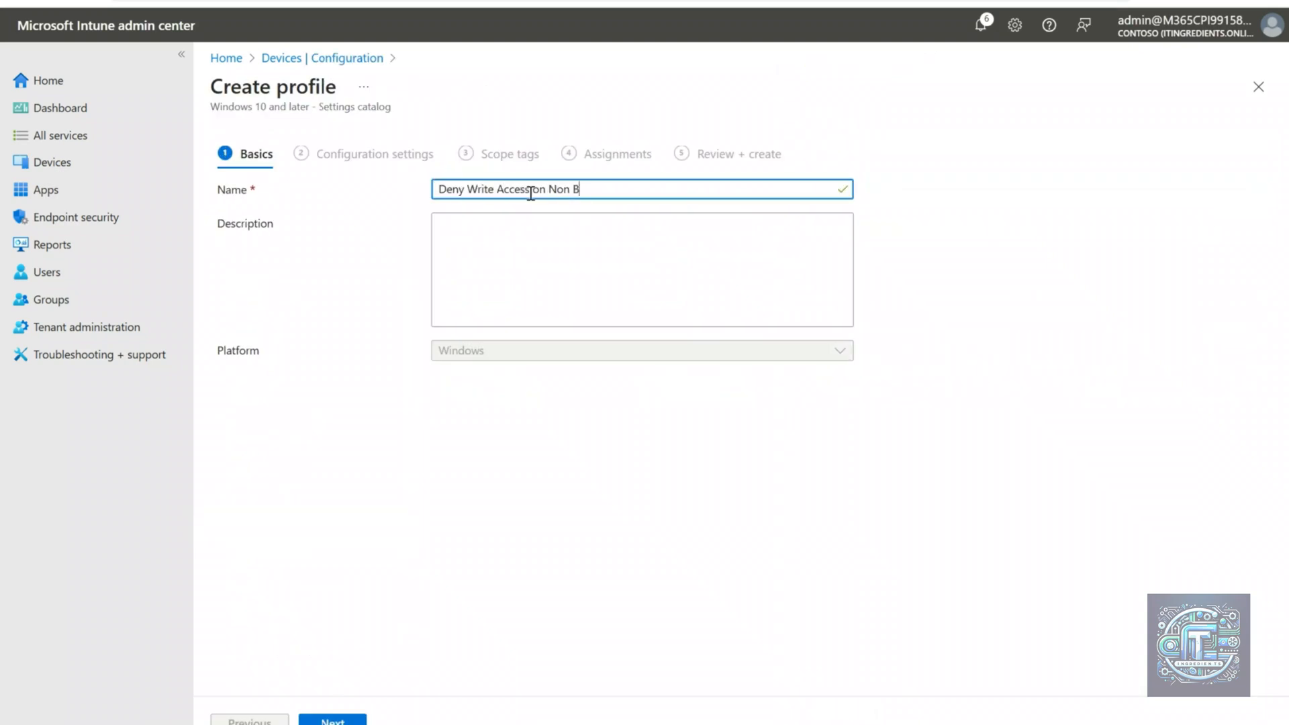
pyautogui.write('itlocker USB Storage Devices')
pyautogui.click(332, 719)
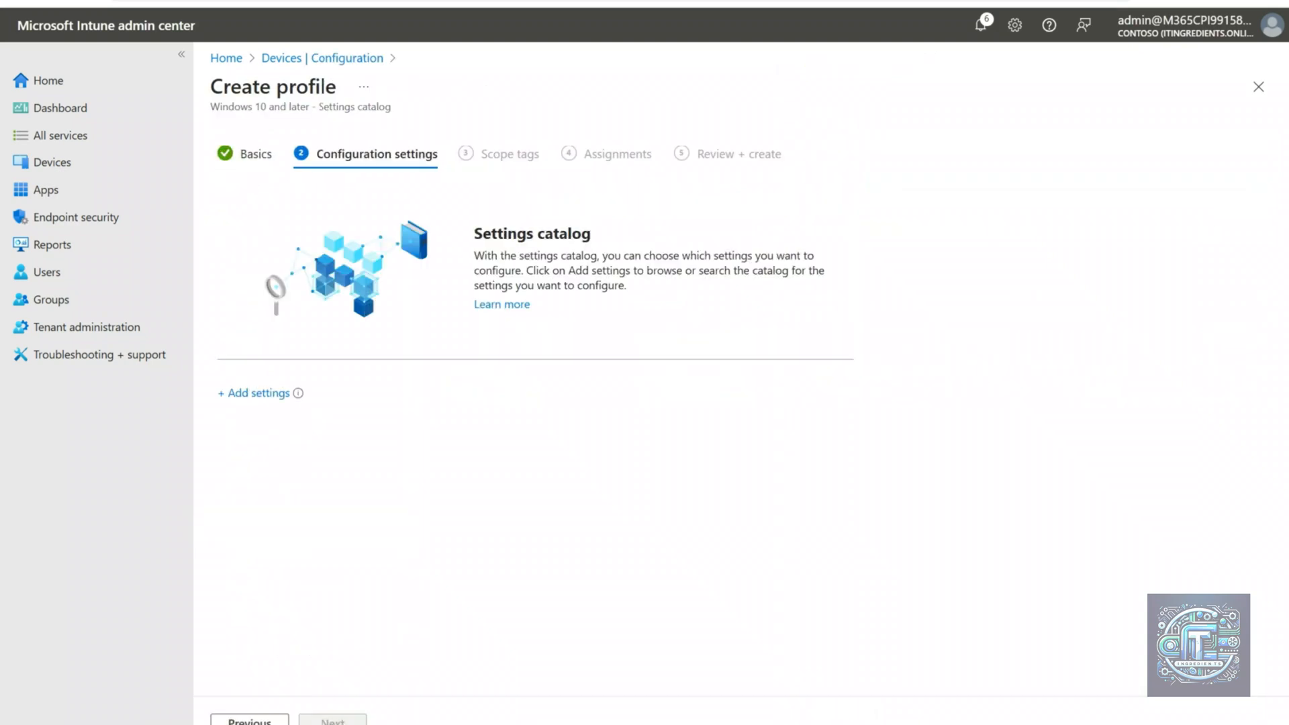
# Step: Add "Deny write access to removable drives not protected by BitLocker" from Administrative Templates > Windows Components > BitLocker Drive Encryption > Removable Data Drives
pyautogui.click(259, 395)
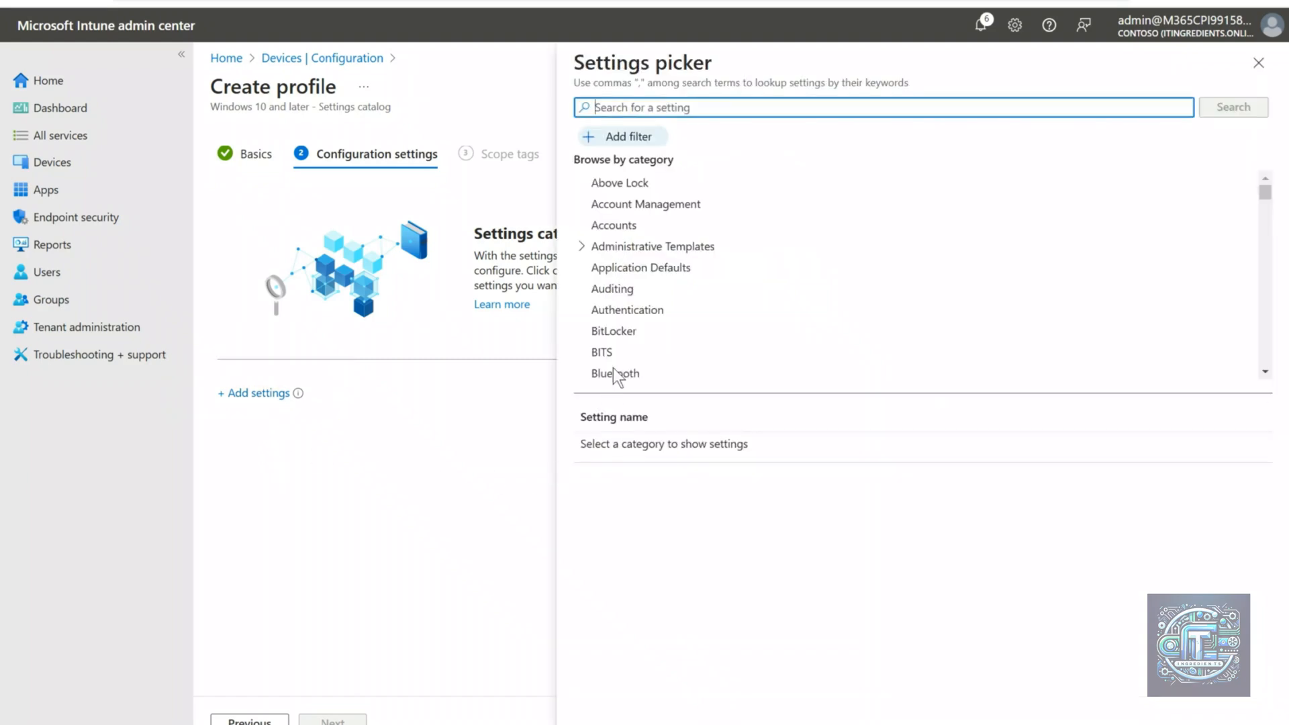
pyautogui.click(581, 246)
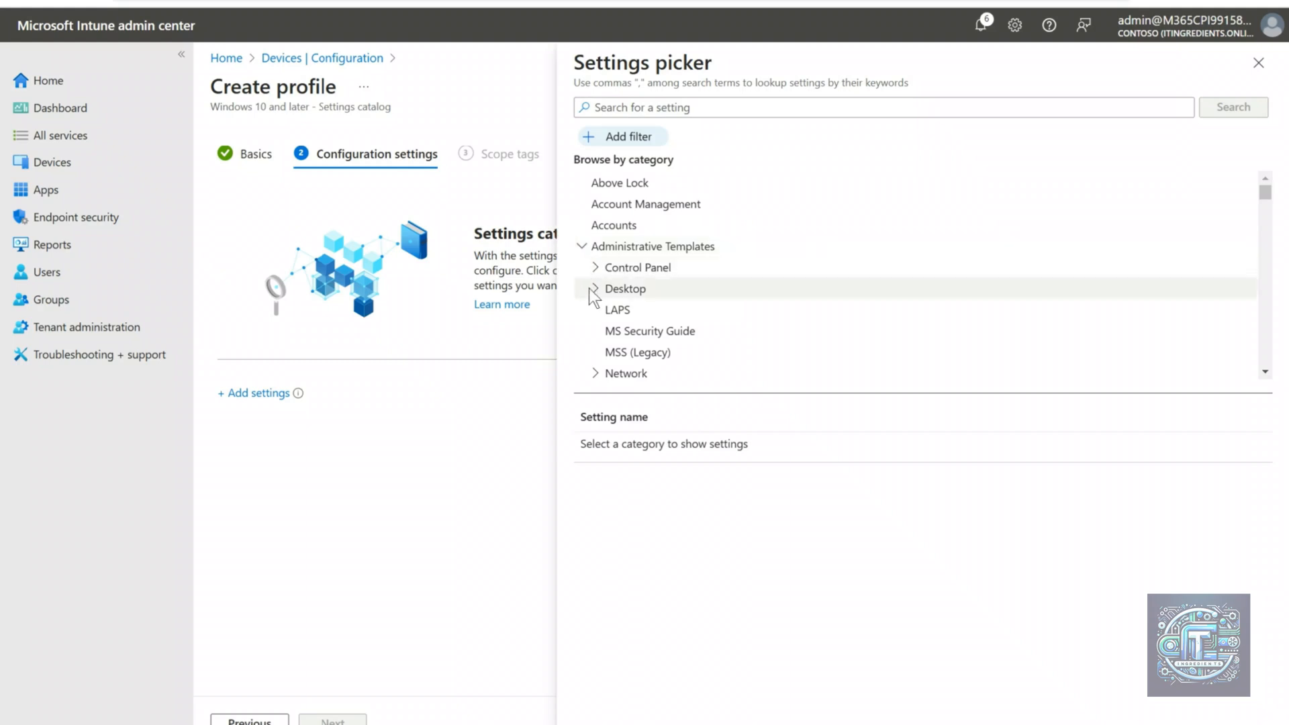
pyautogui.scroll(-2, 703, 297)
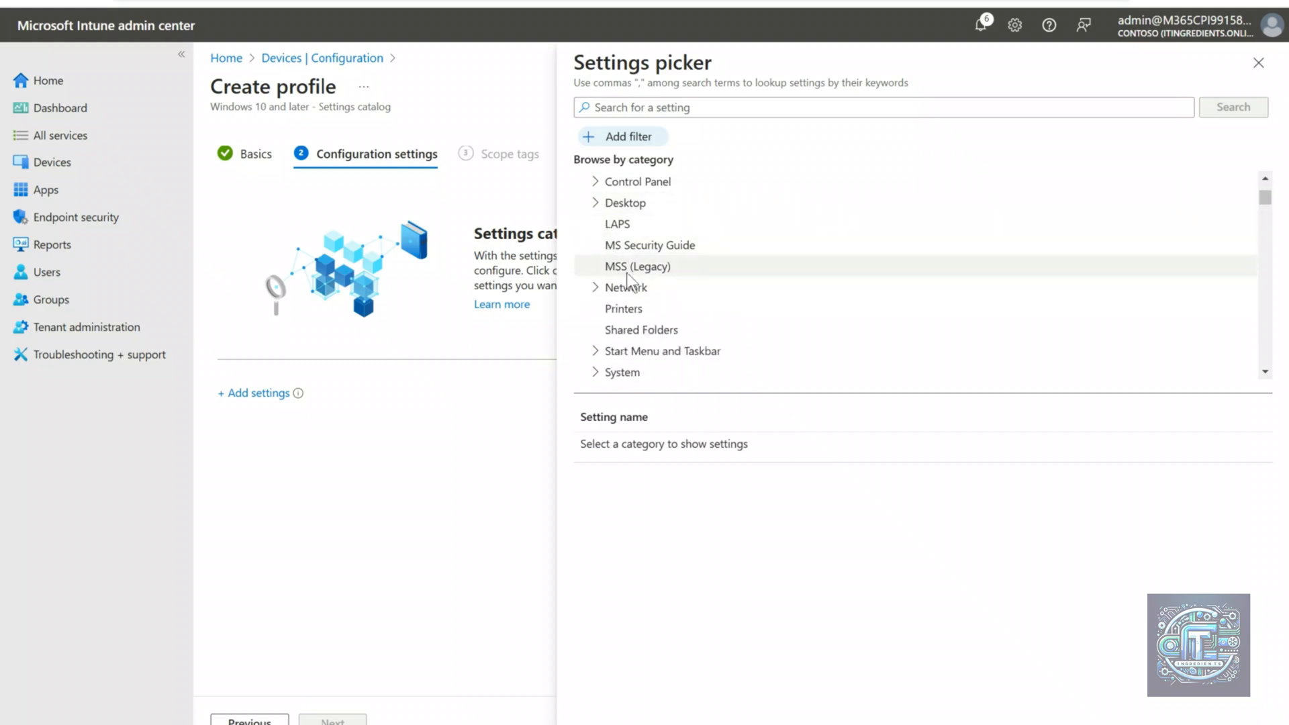
pyautogui.scroll(-2, 655, 271)
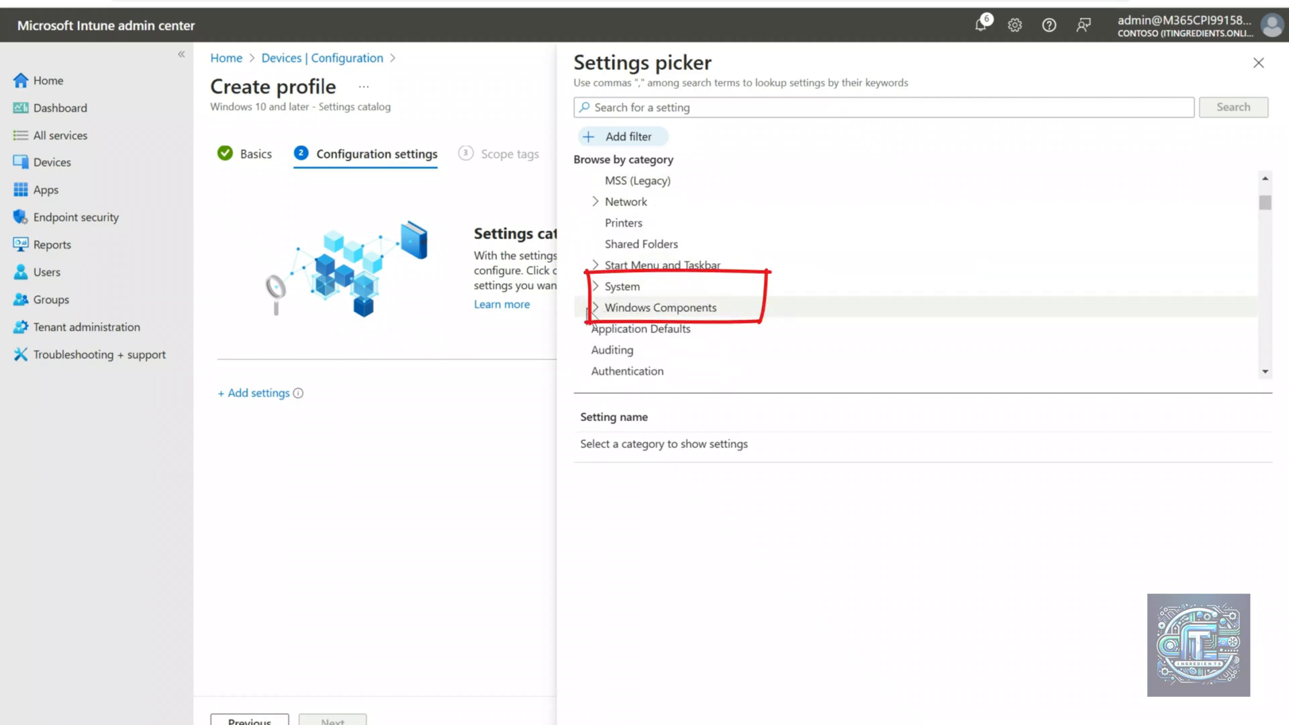
pyautogui.click(595, 308)
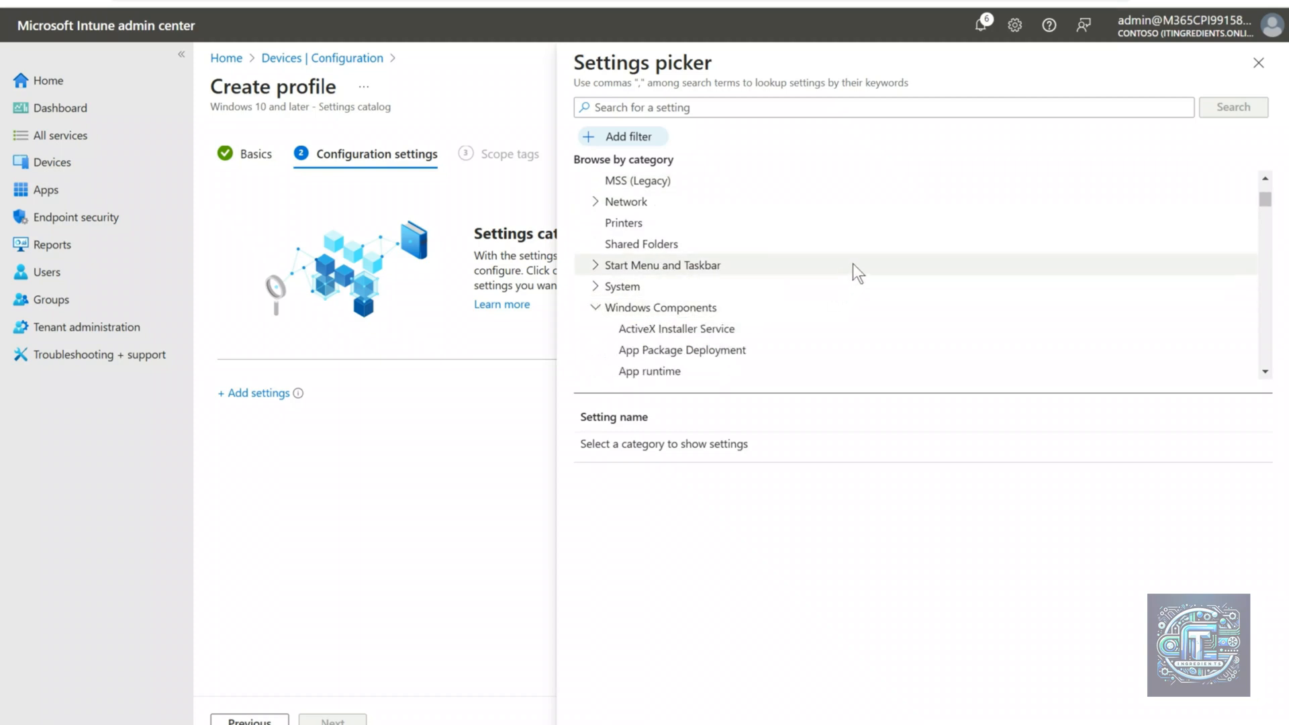
pyautogui.scroll(-4, 851, 263)
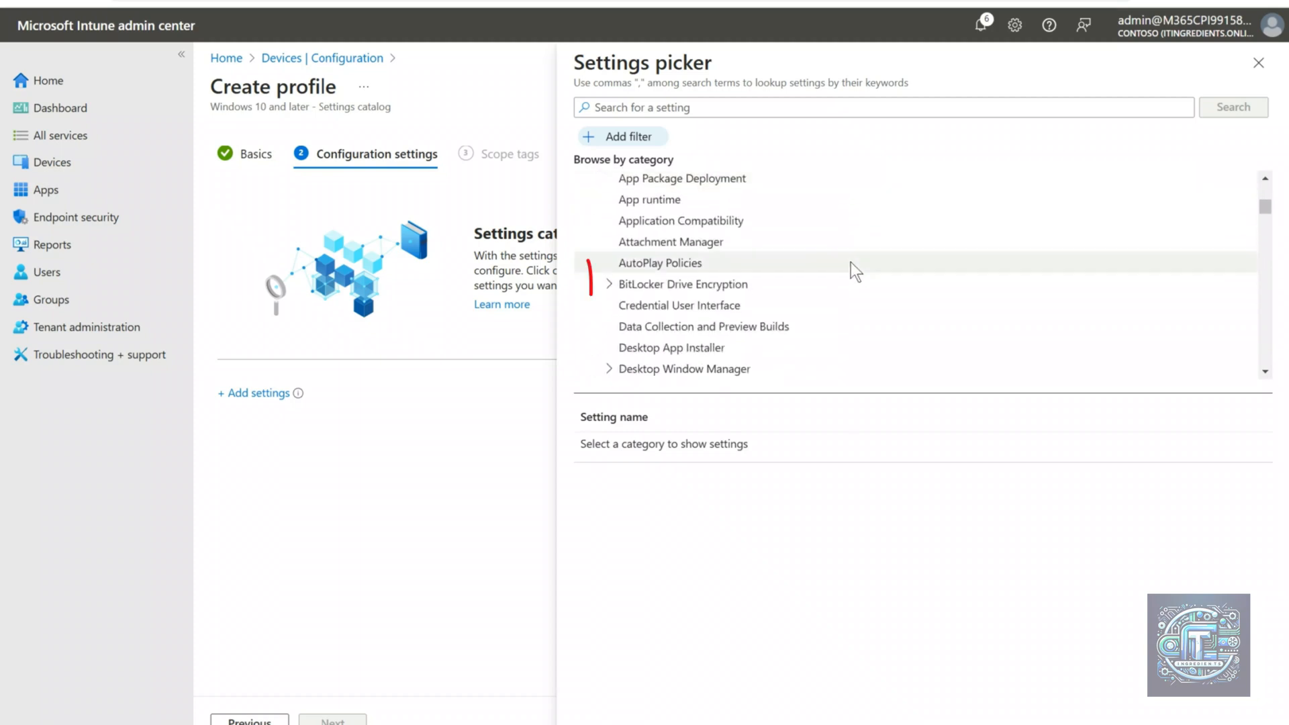
pyautogui.click(611, 284)
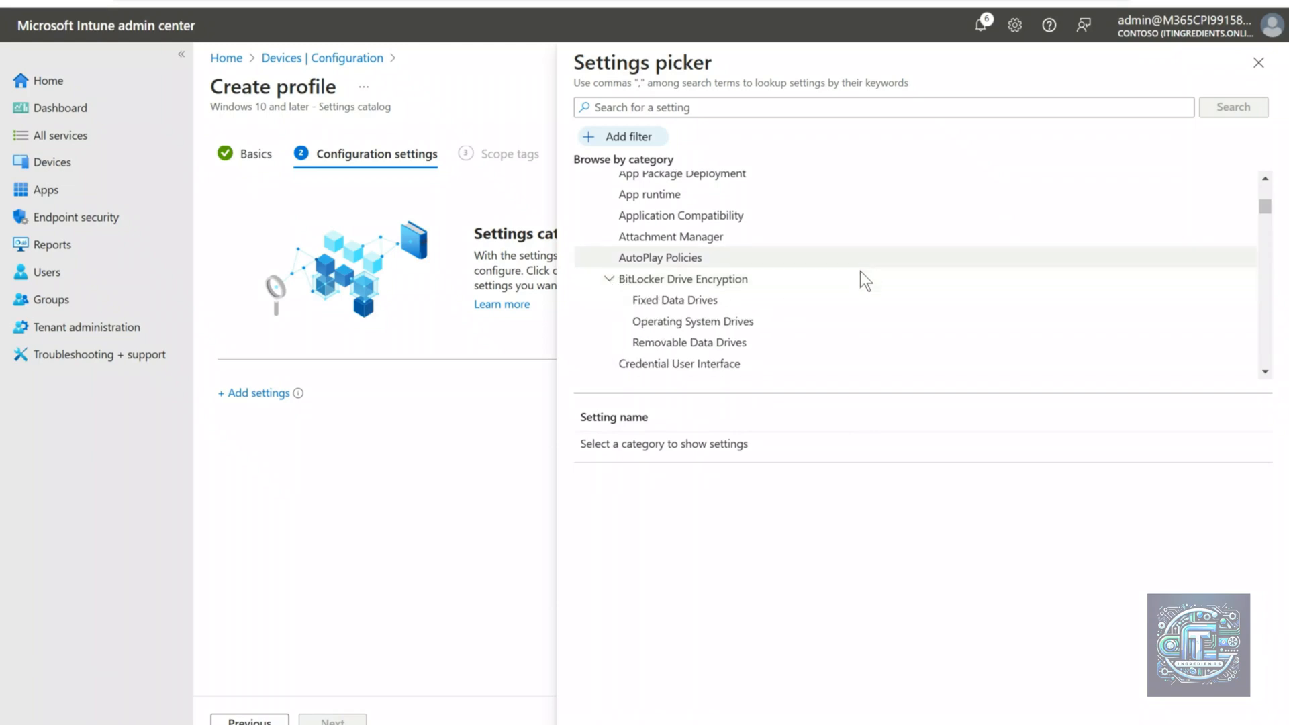
pyautogui.scroll(-2, 860, 272)
pyautogui.click(724, 263)
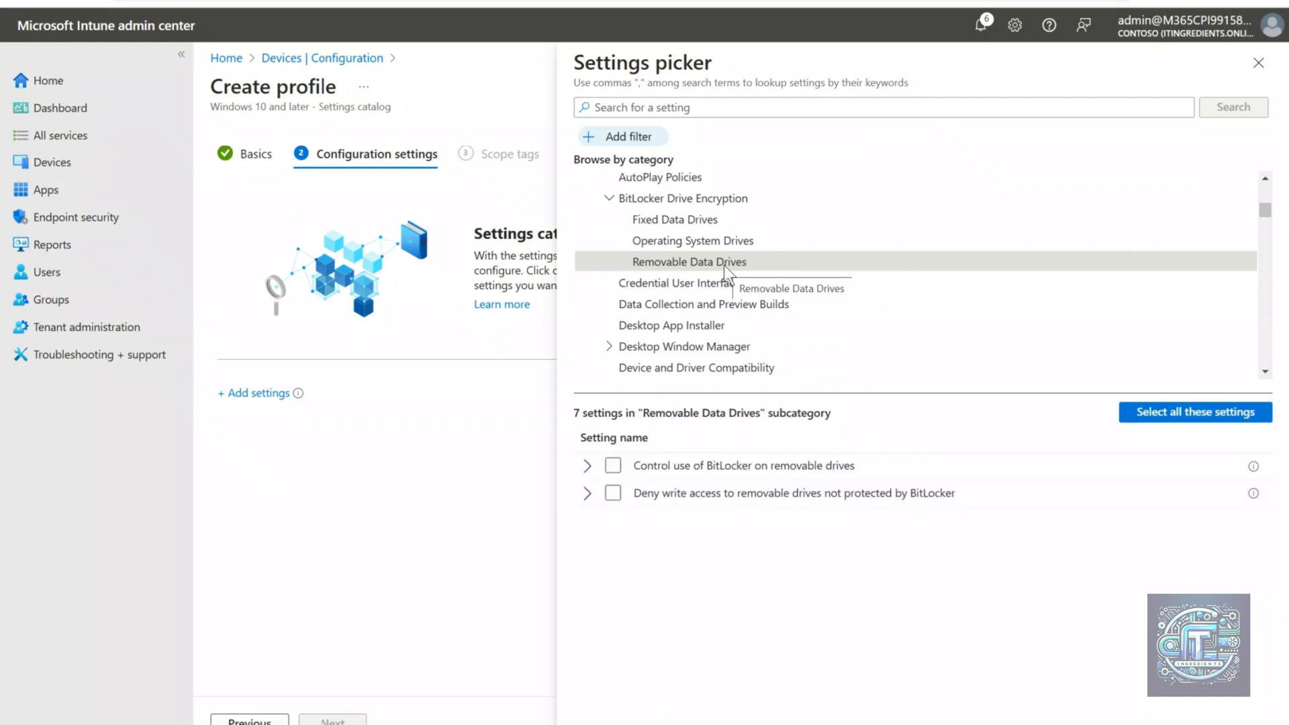
pyautogui.click(588, 494)
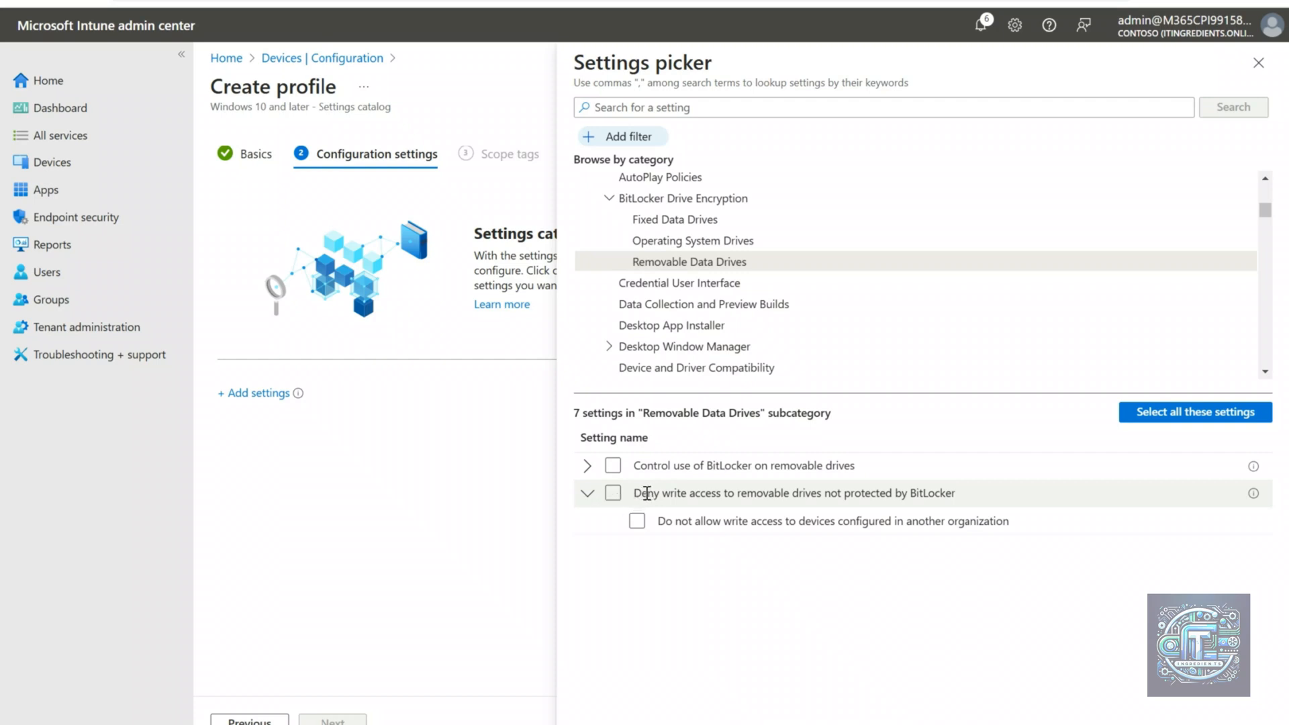
pyautogui.click(613, 494)
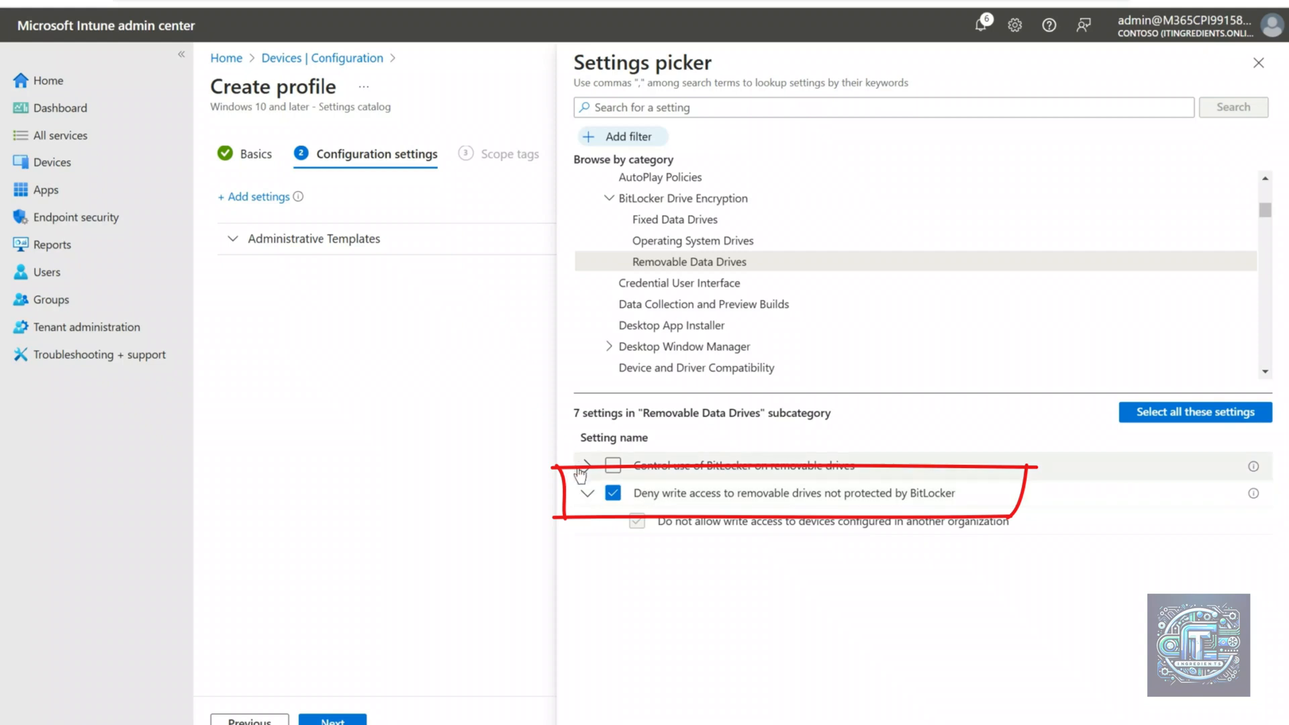
# Step: Enable denying write access to removable drives without BitLocker, and turn on disallowing write access to devices configured in another organization
pyautogui.click(322, 257)
pyautogui.click(233, 239)
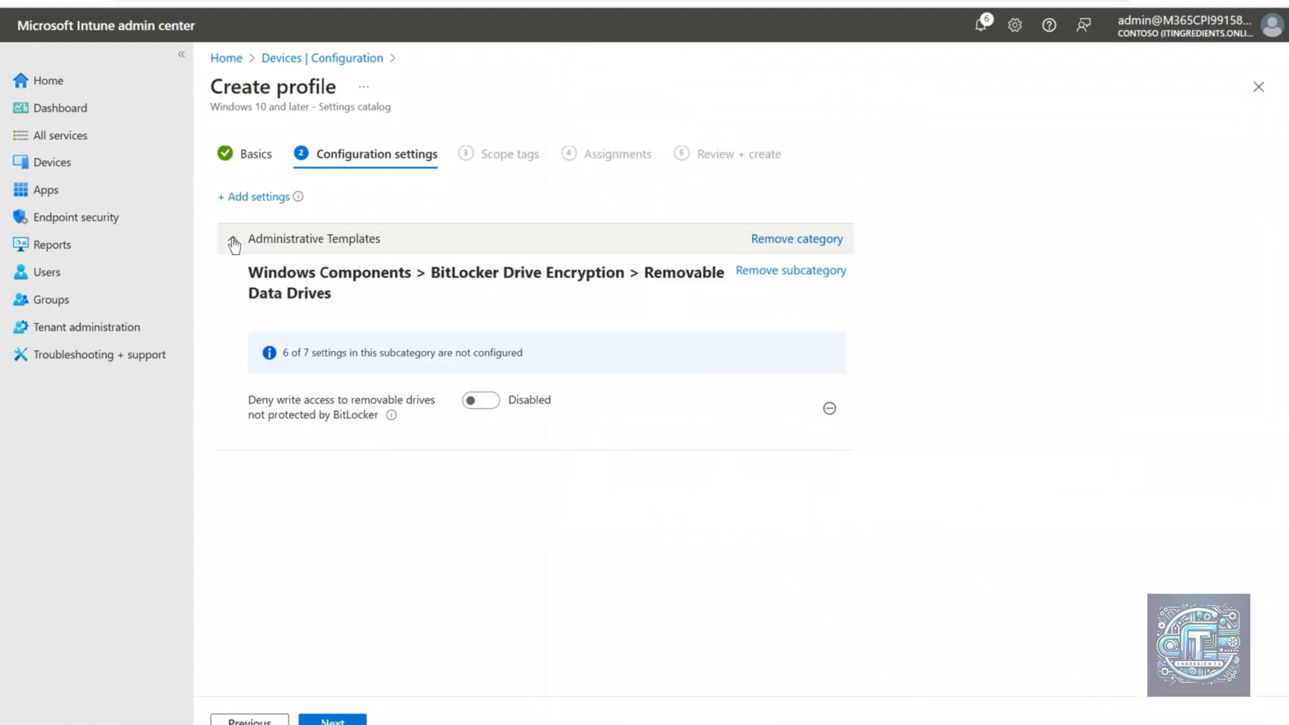
pyautogui.click(487, 403)
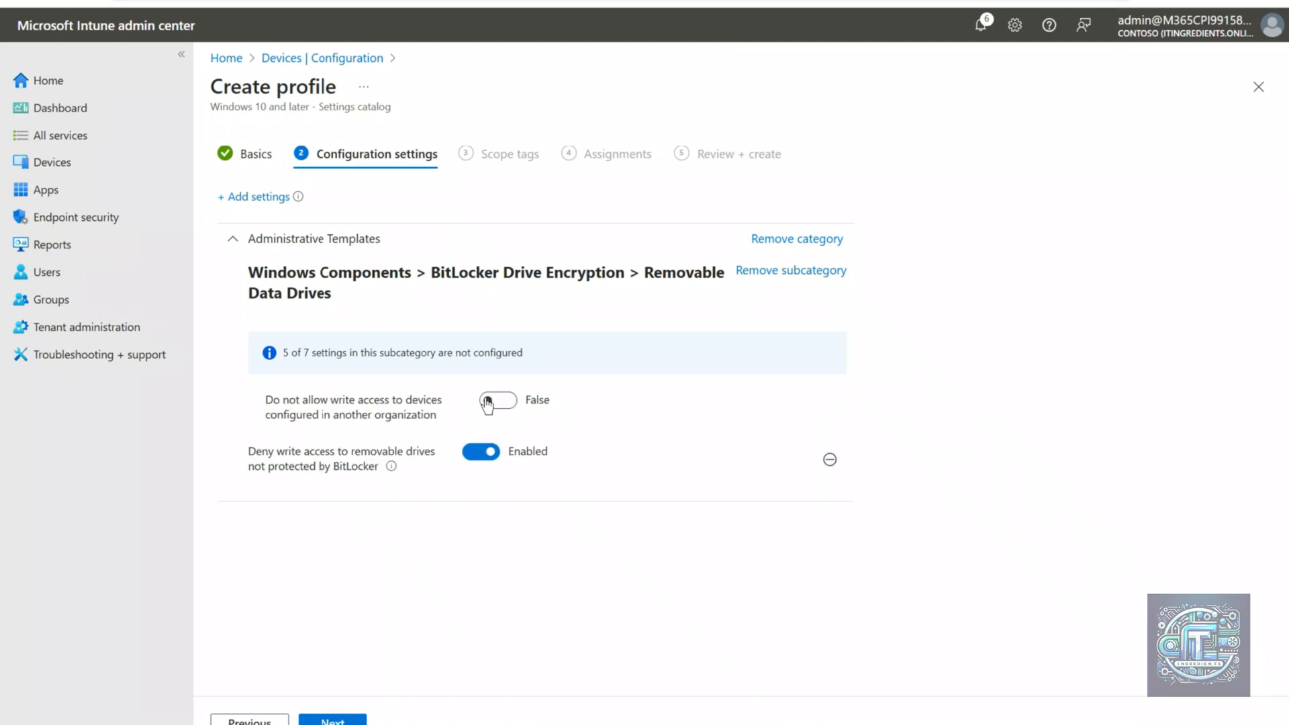
pyautogui.click(487, 403)
pyautogui.click(333, 720)
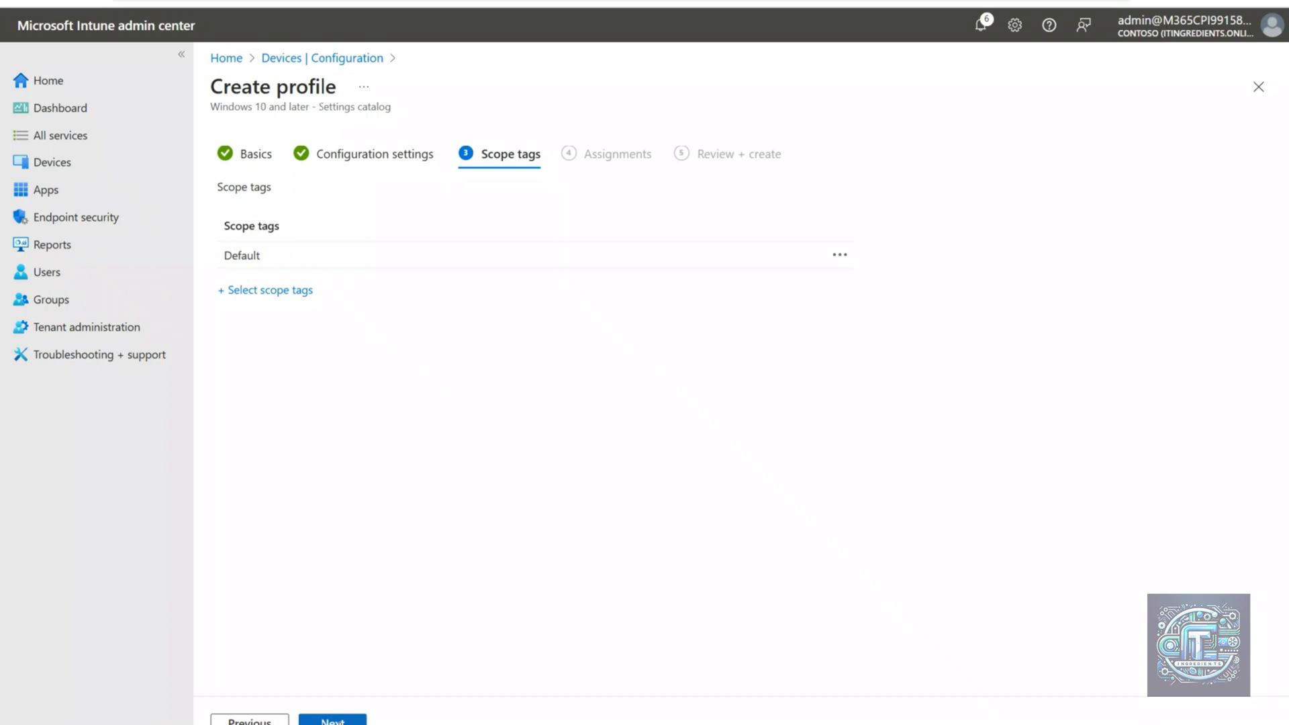
# Step: Keep the default scope tag, include the mde-licensed-users group in the assignments, and create the profile
pyautogui.click(332, 719)
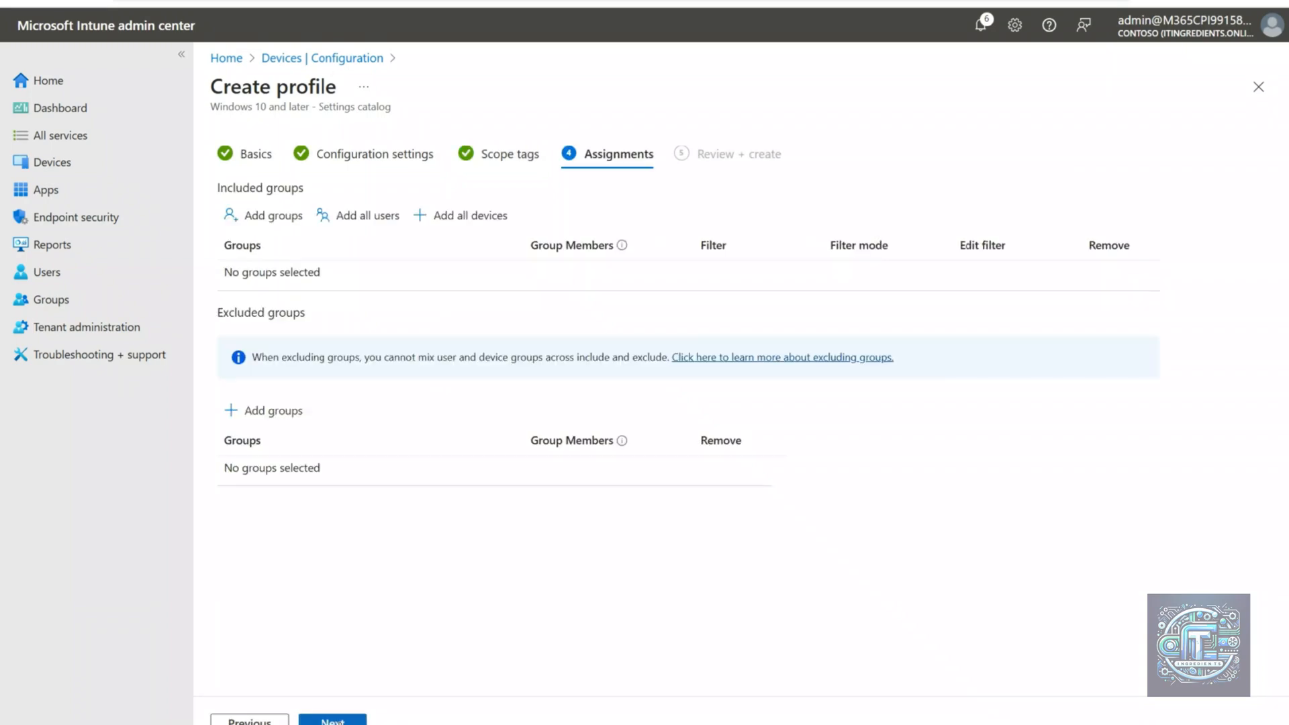
pyautogui.click(282, 218)
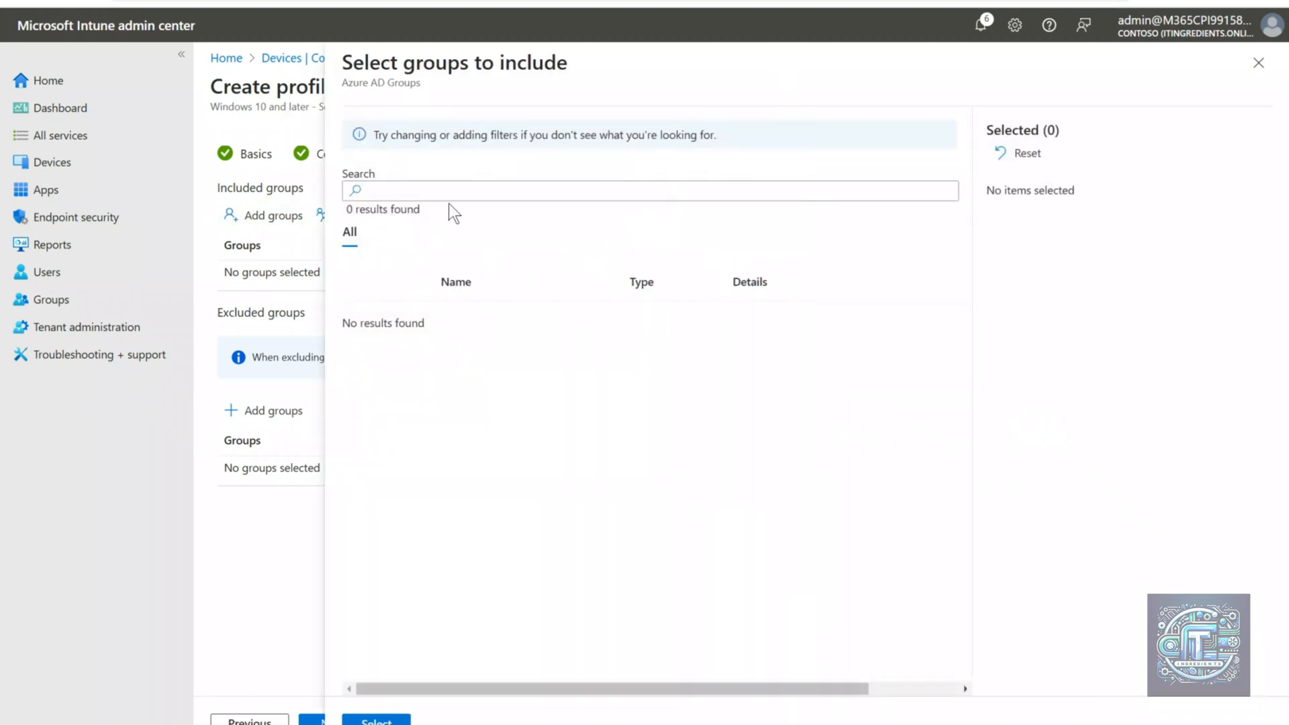
pyautogui.click(420, 190)
pyautogui.click(366, 491)
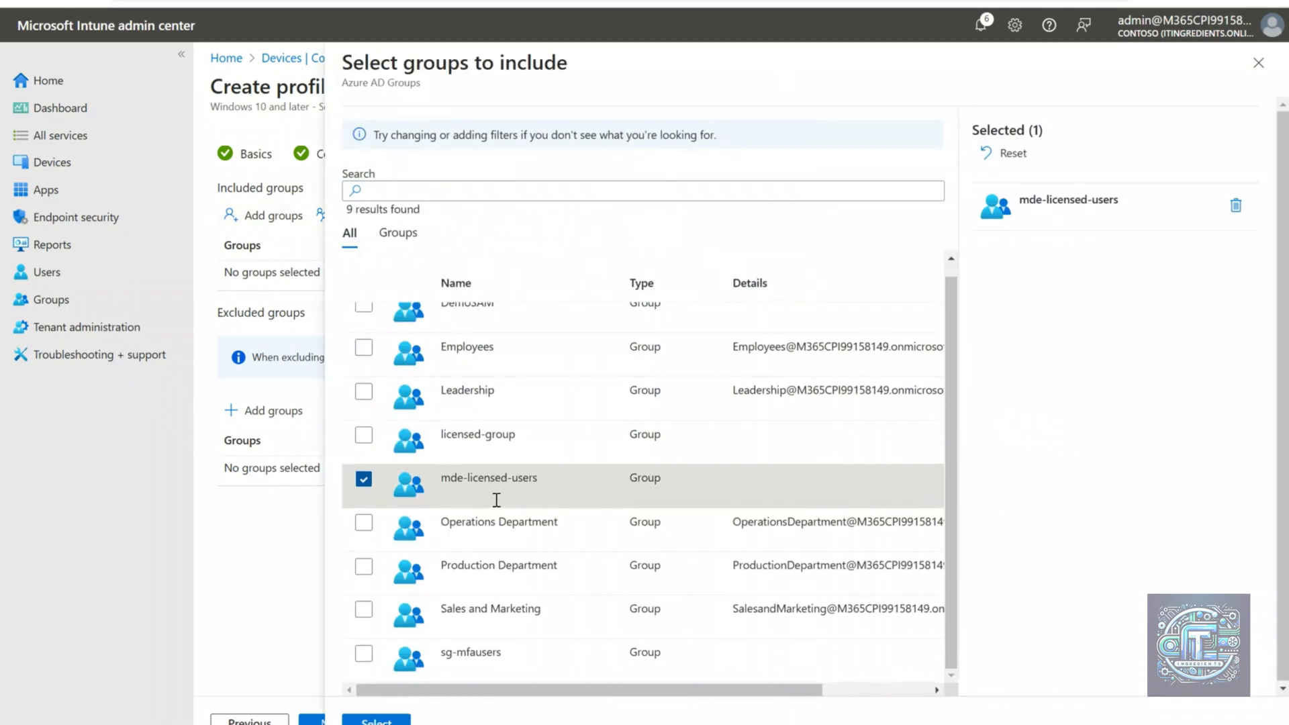
pyautogui.click(376, 720)
pyautogui.click(329, 720)
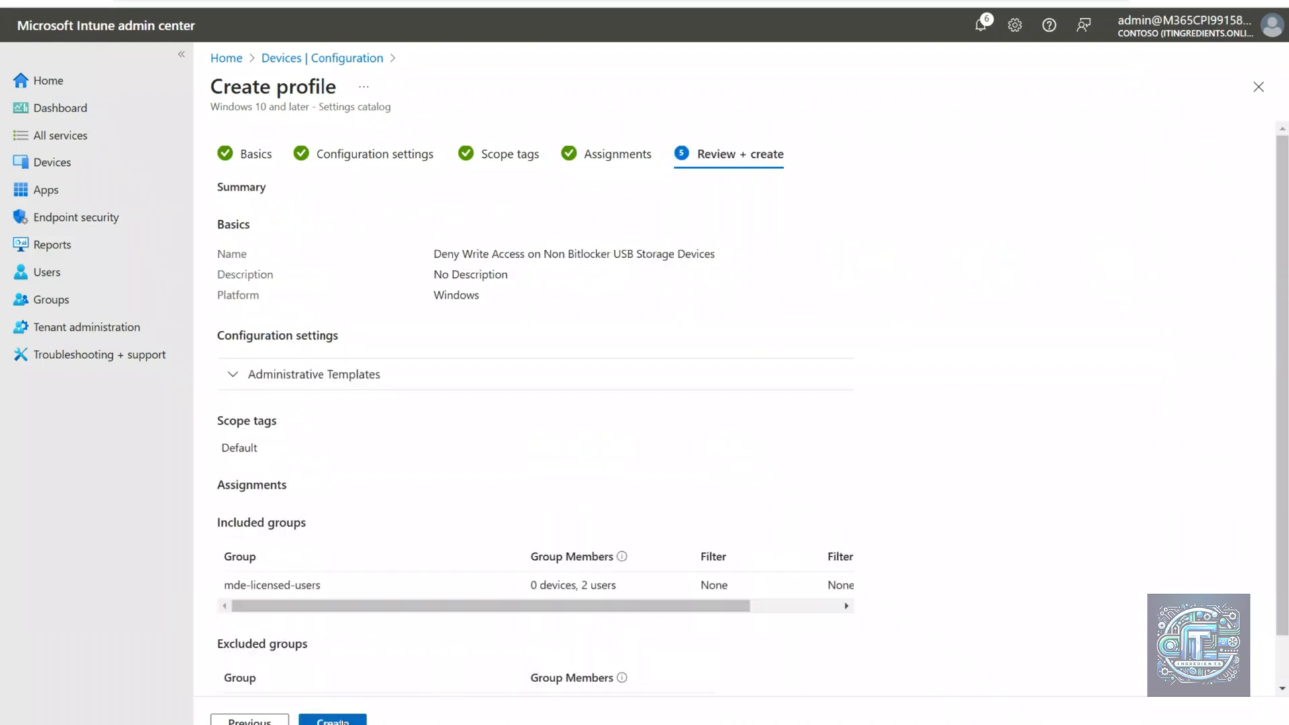
pyautogui.click(341, 721)
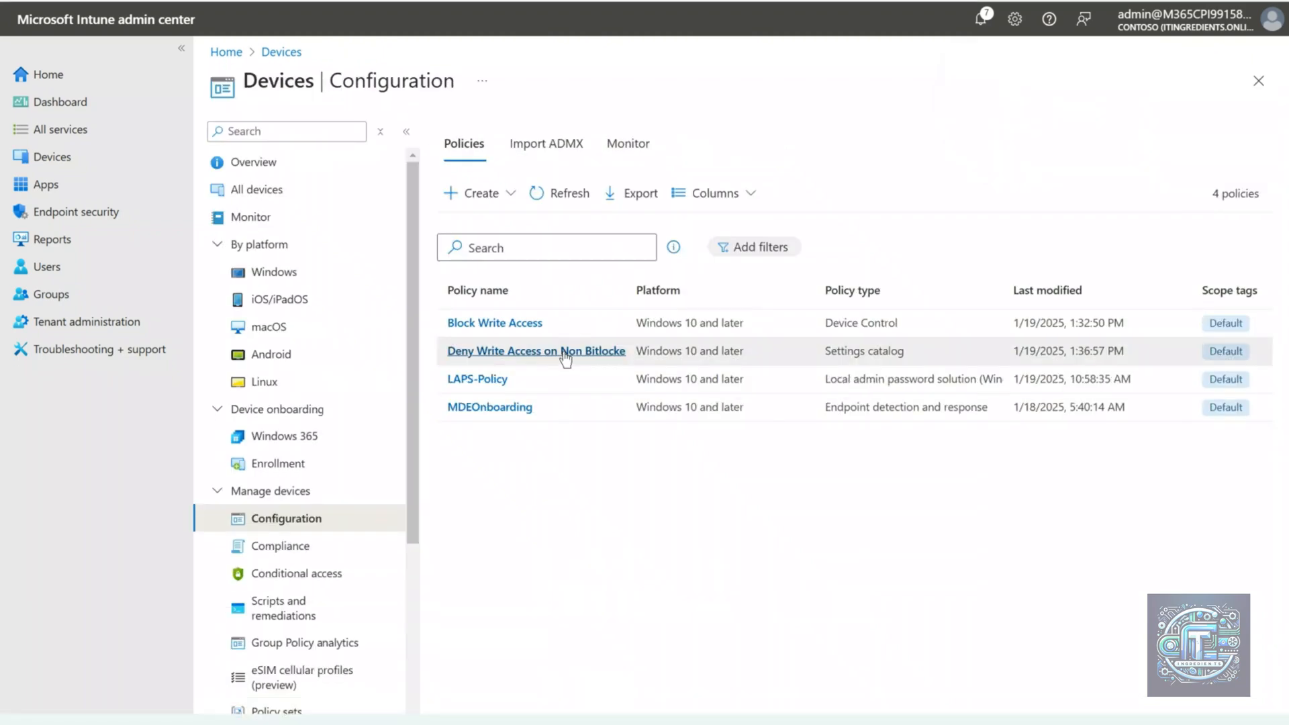
# Step: Open the check-in status report of the Deny Write Access on Non Bitlocker USB Storage Devices policy
pyautogui.click(566, 352)
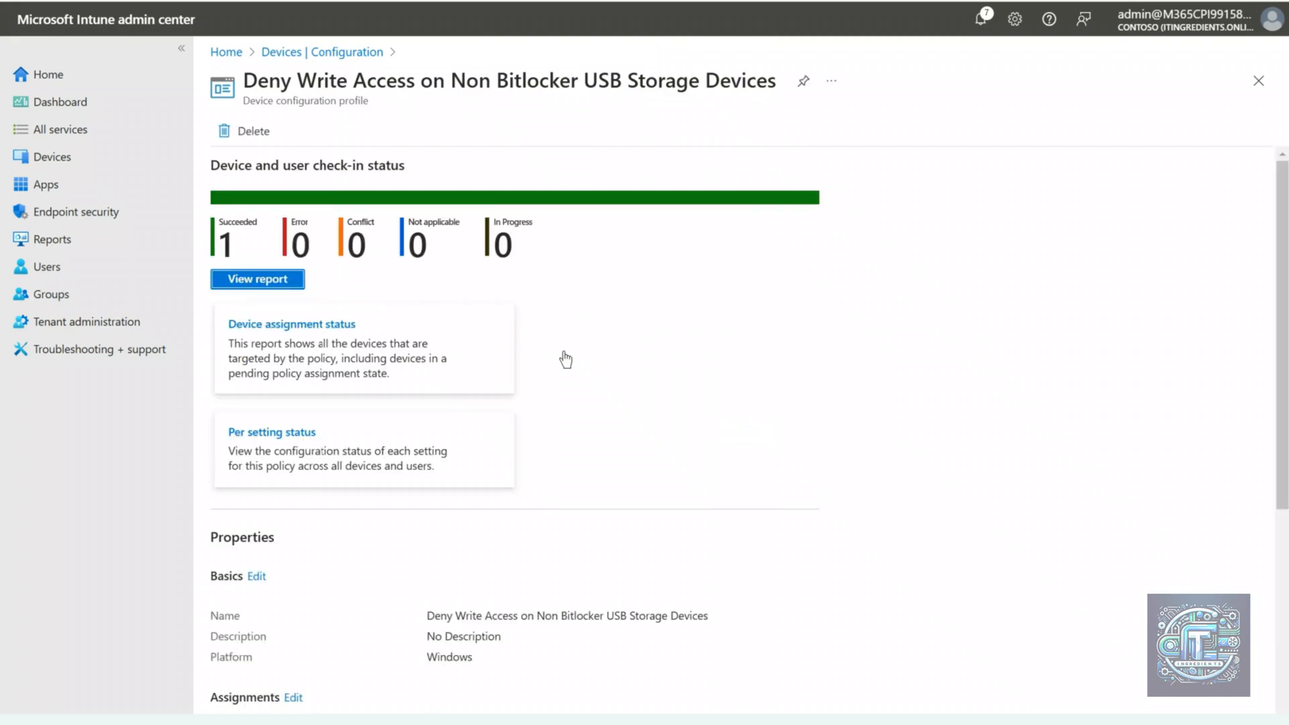
pyautogui.click(274, 279)
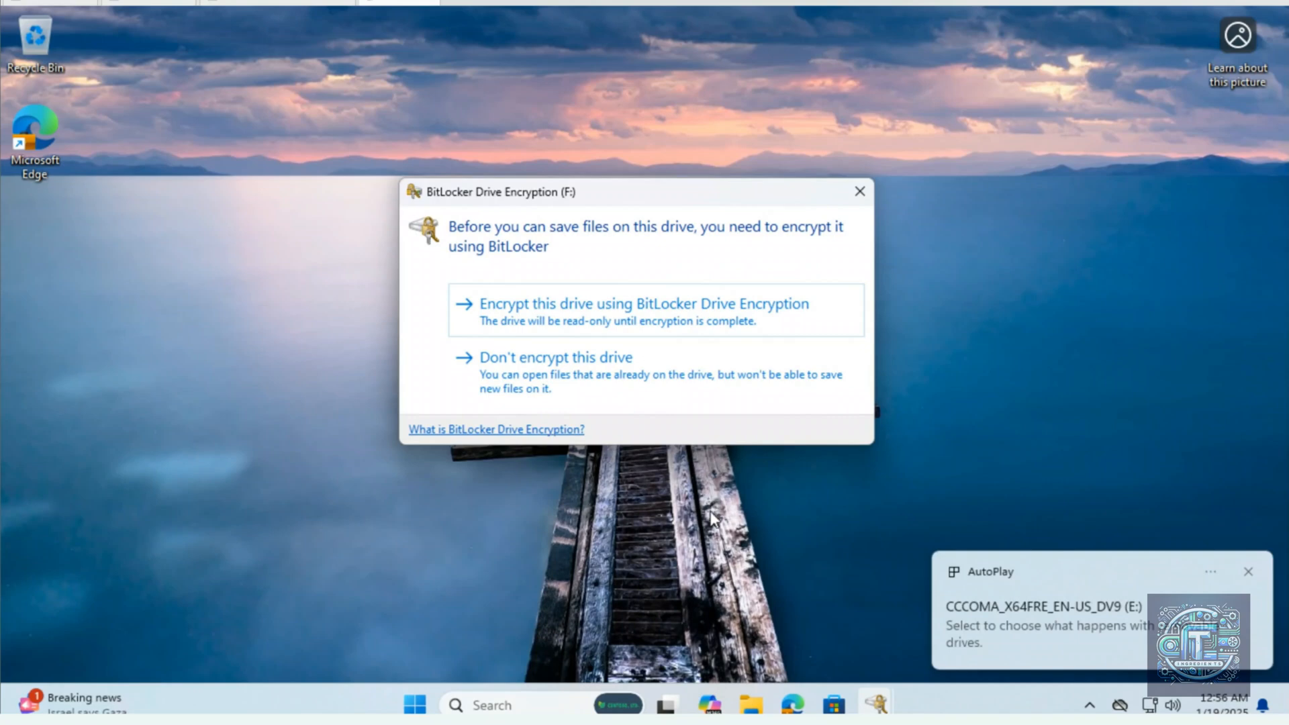
# Step: On the Windows client, decline BitLocker encryption for removable drives F: and E:
pyautogui.click(652, 377)
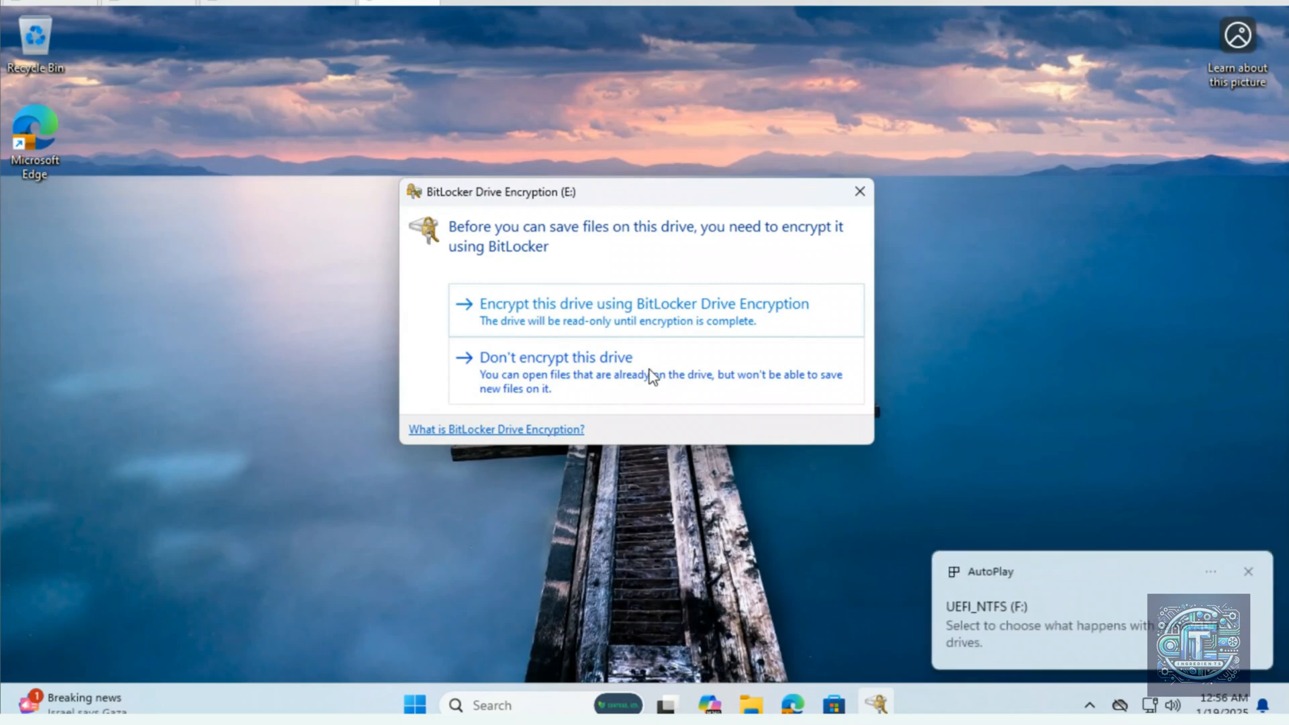
pyautogui.click(651, 377)
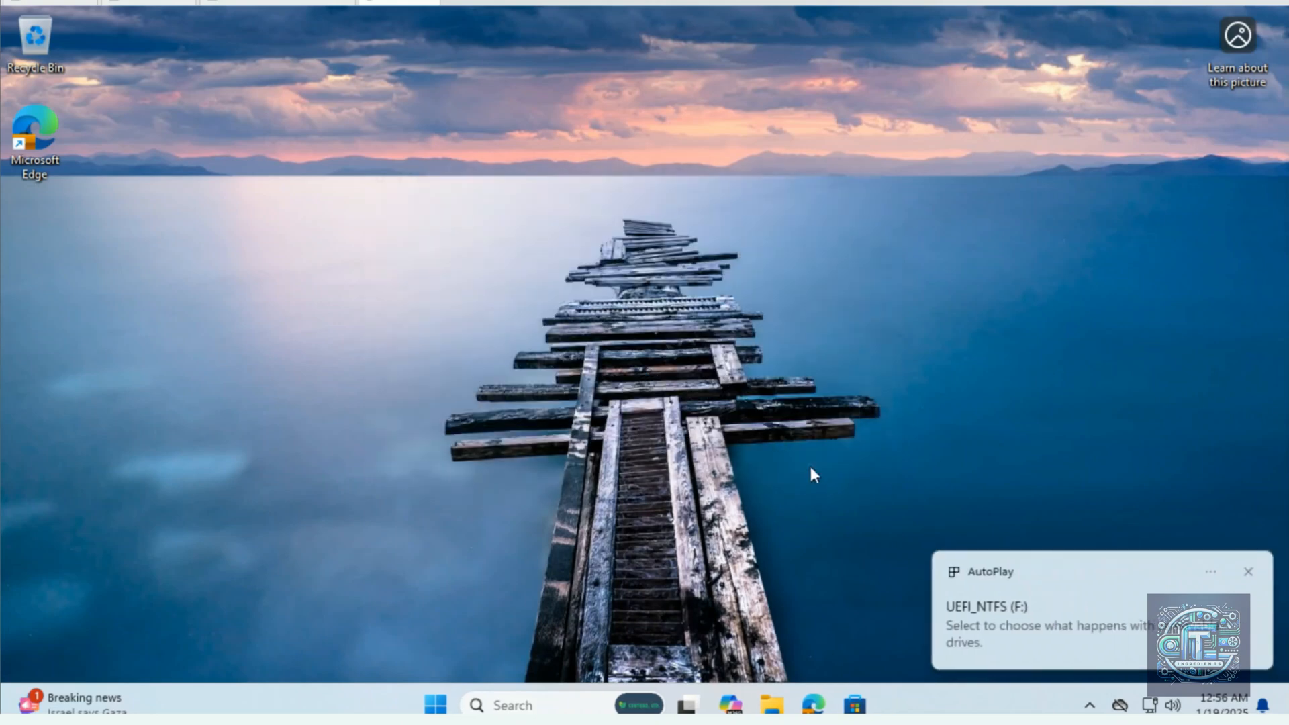
# Step: Try to copy New folder from Downloads onto USB drive E:, then cancel the copy and close File Explorer
pyautogui.click(772, 704)
pyautogui.rightClick(368, 268)
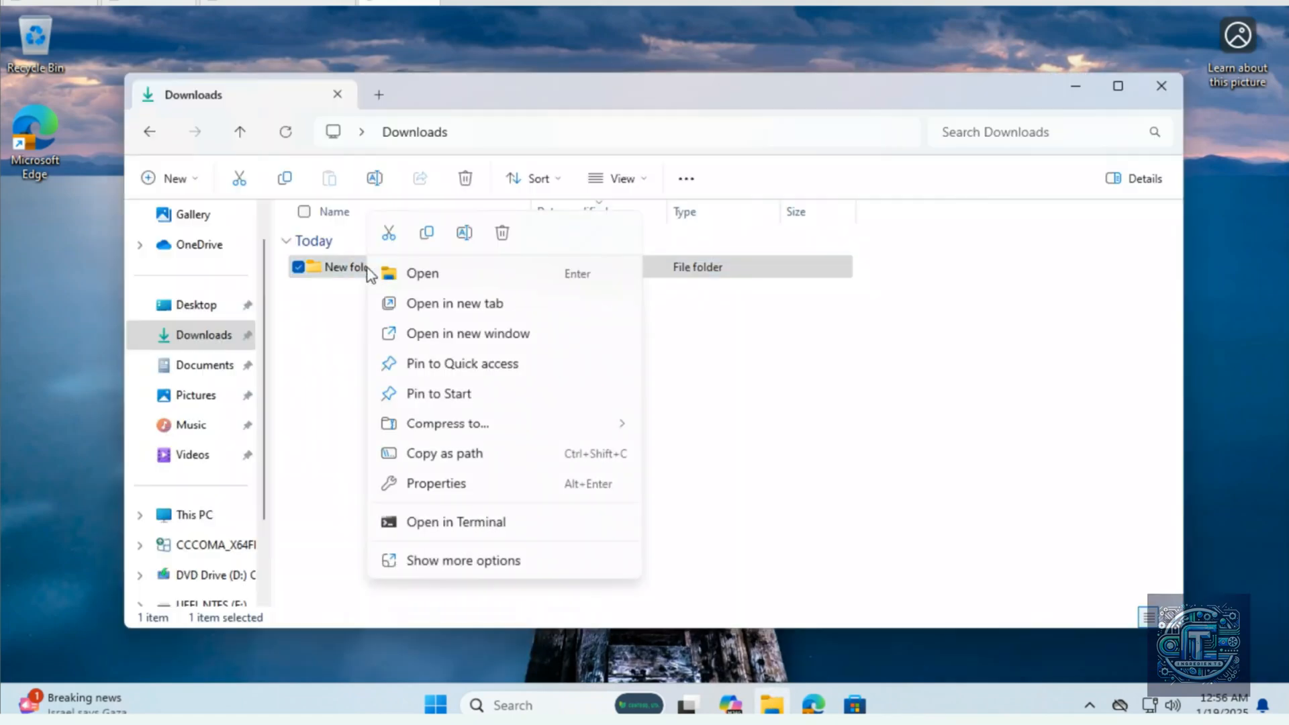
pyautogui.click(426, 232)
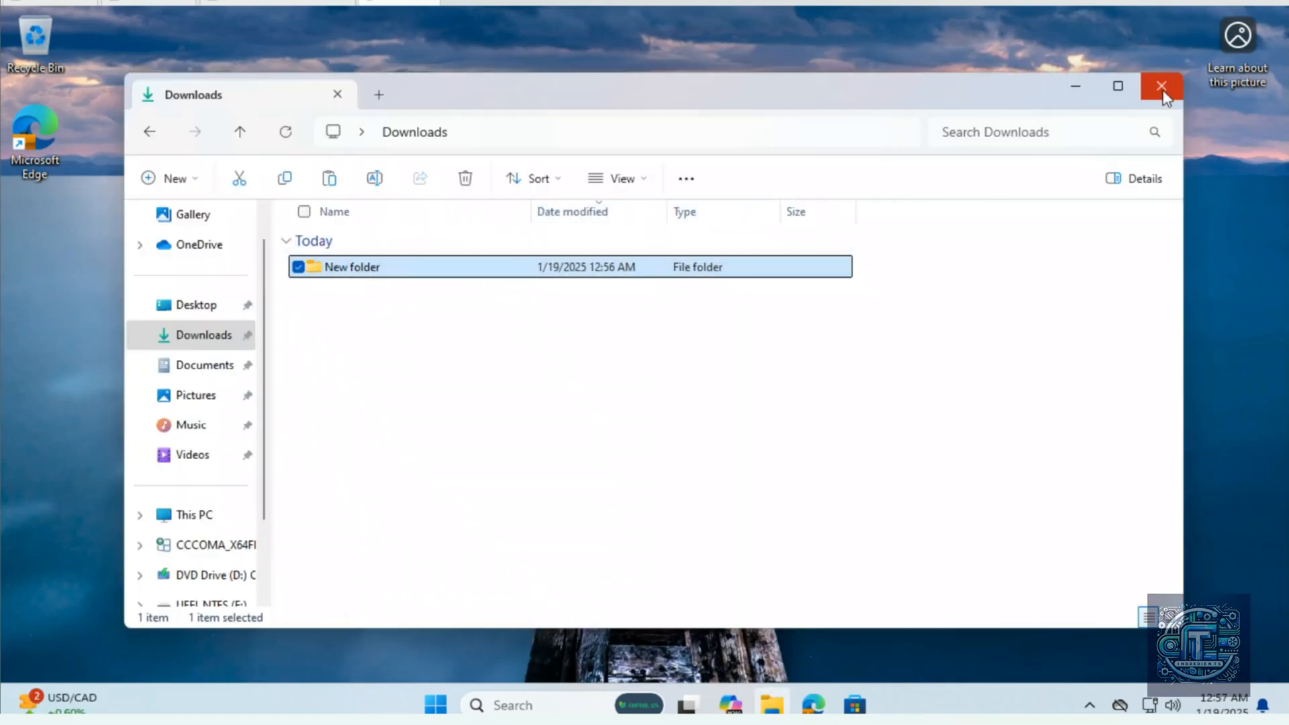
pyautogui.click(186, 549)
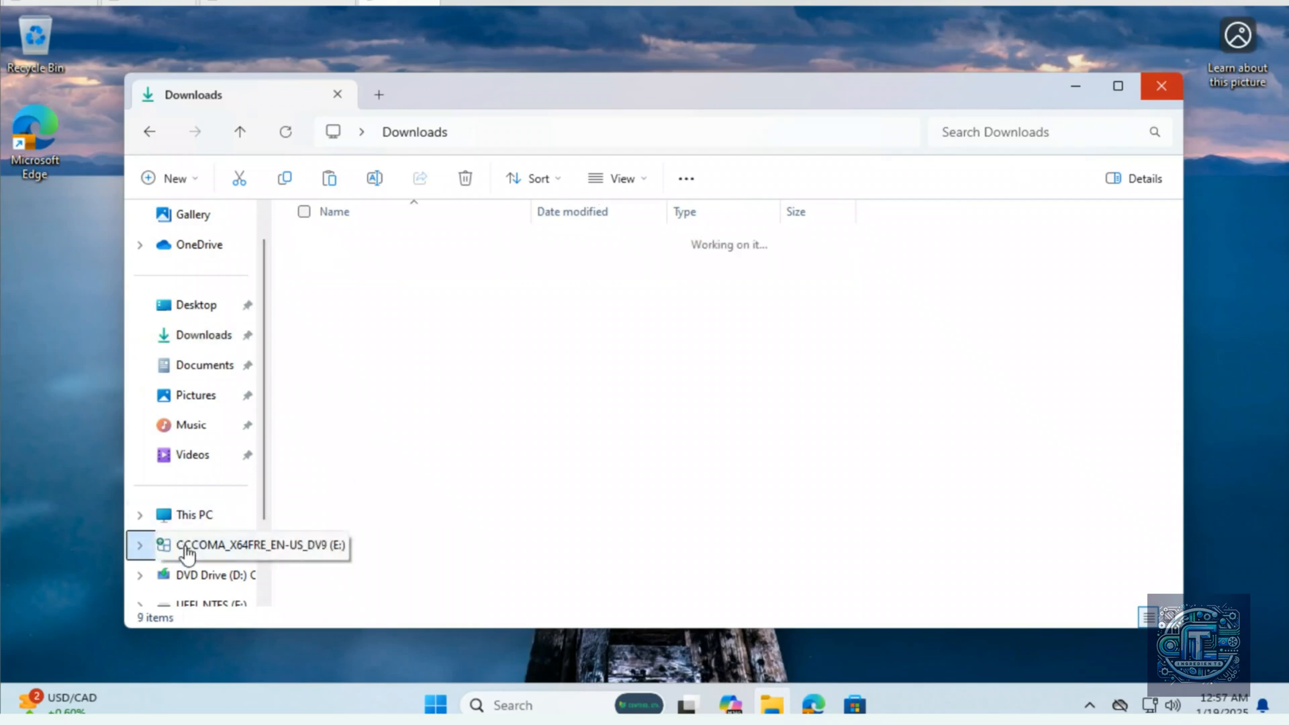
pyautogui.rightClick(568, 521)
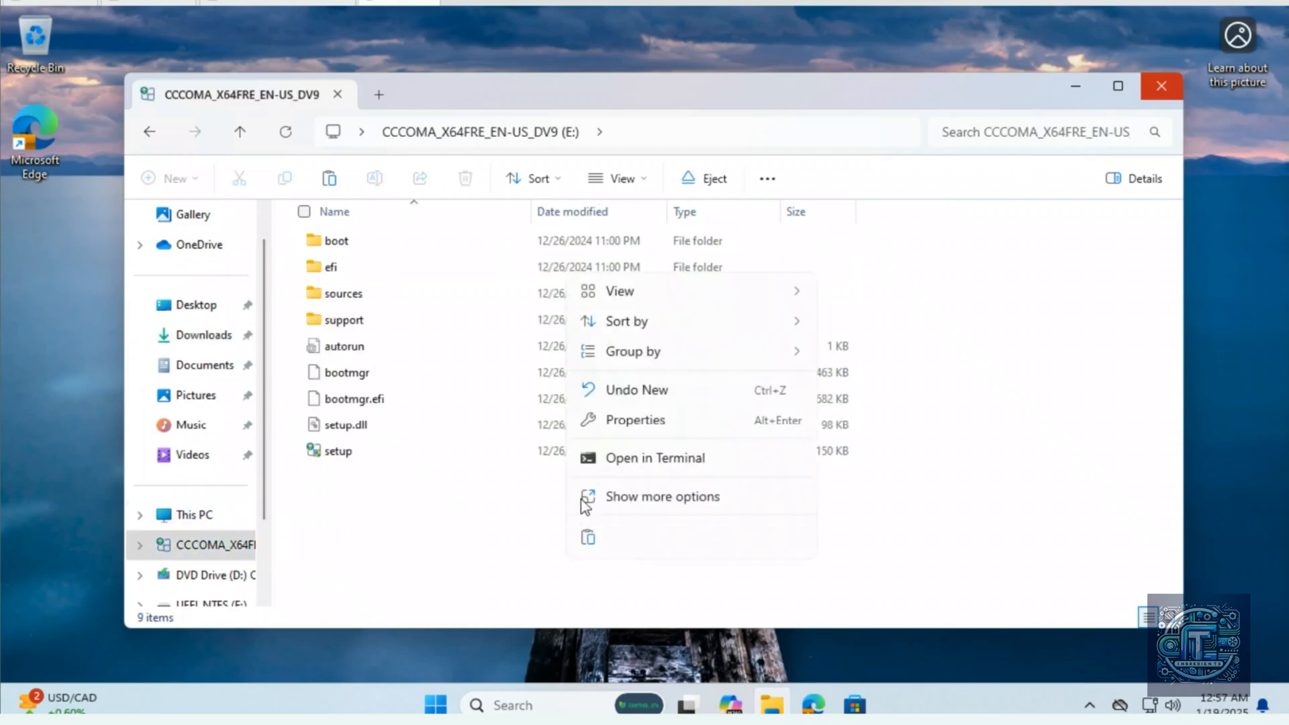
pyautogui.click(588, 538)
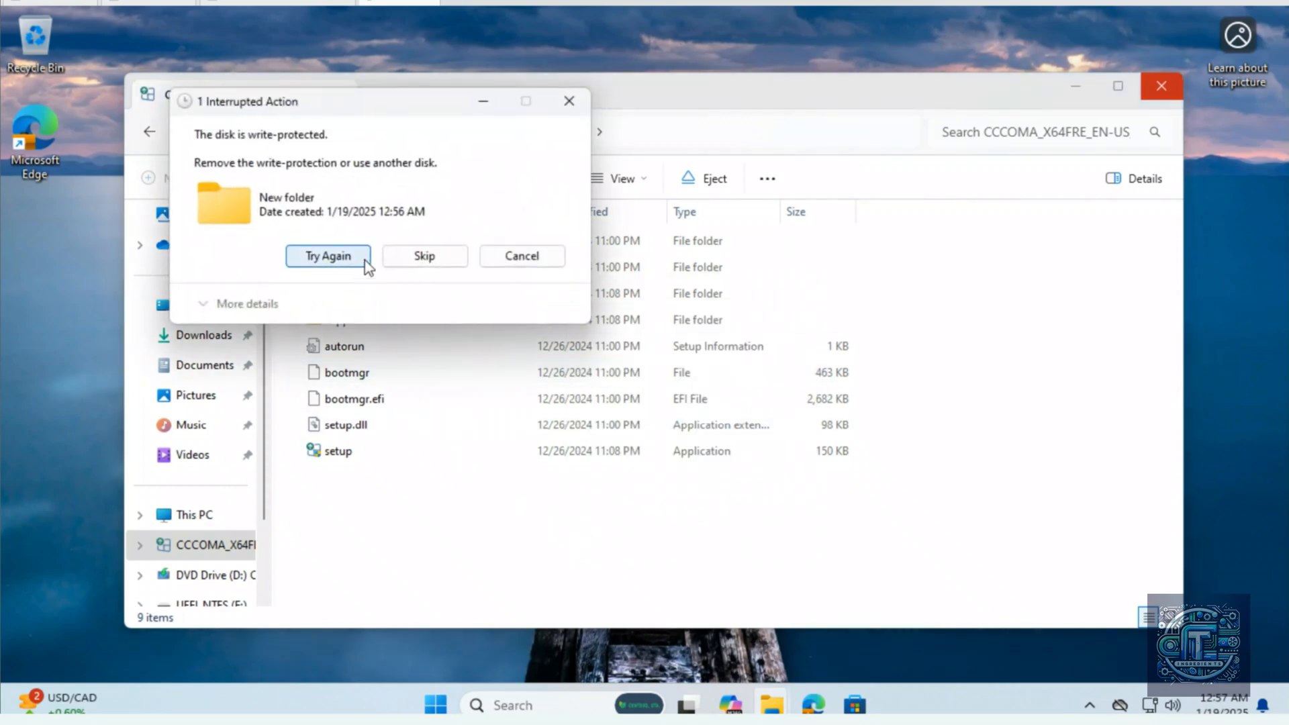
pyautogui.click(497, 258)
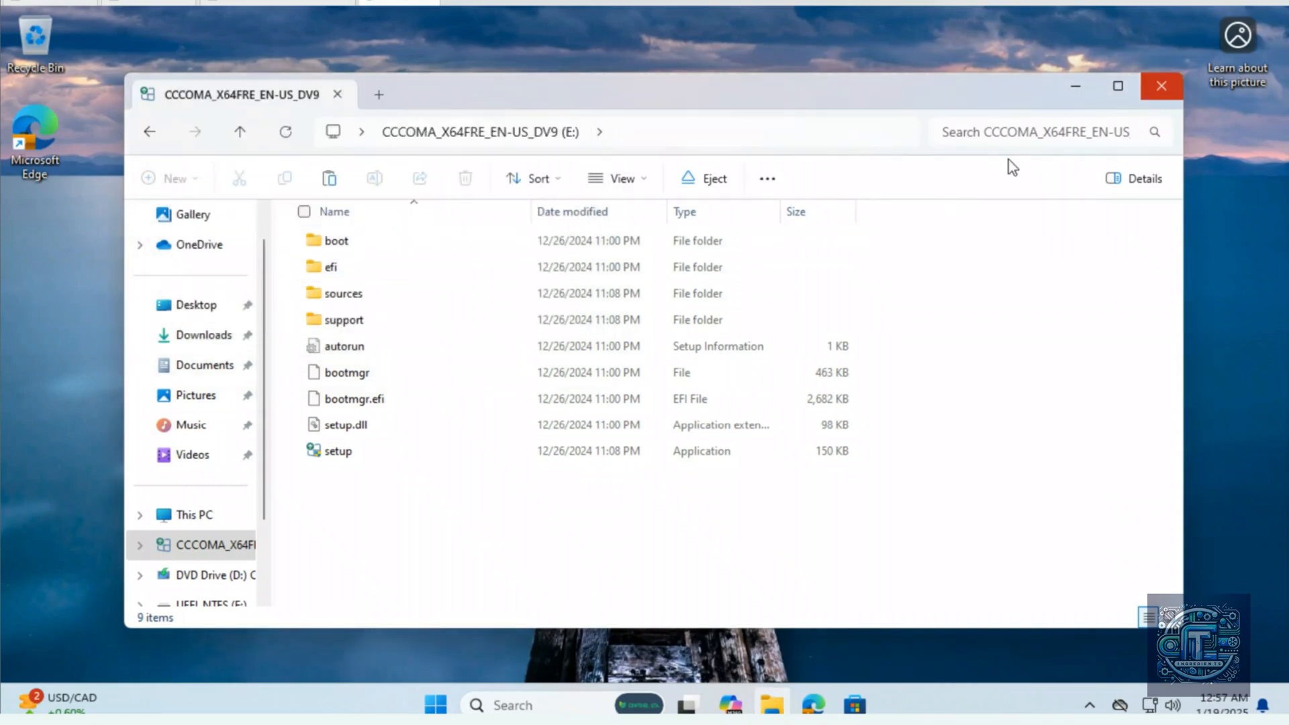
pyautogui.click(1162, 86)
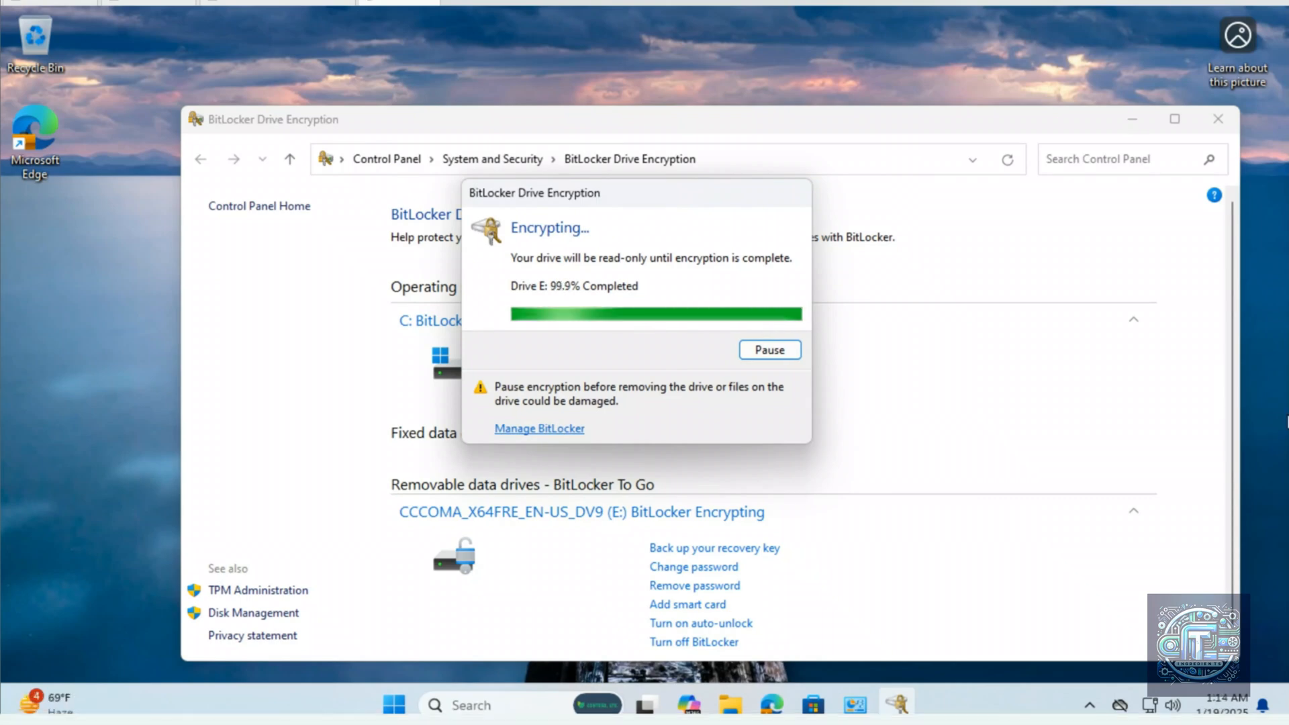
# Step: Close the BitLocker Drive Encryption window and open USB drive E: in File Explorer
pyautogui.click(1219, 119)
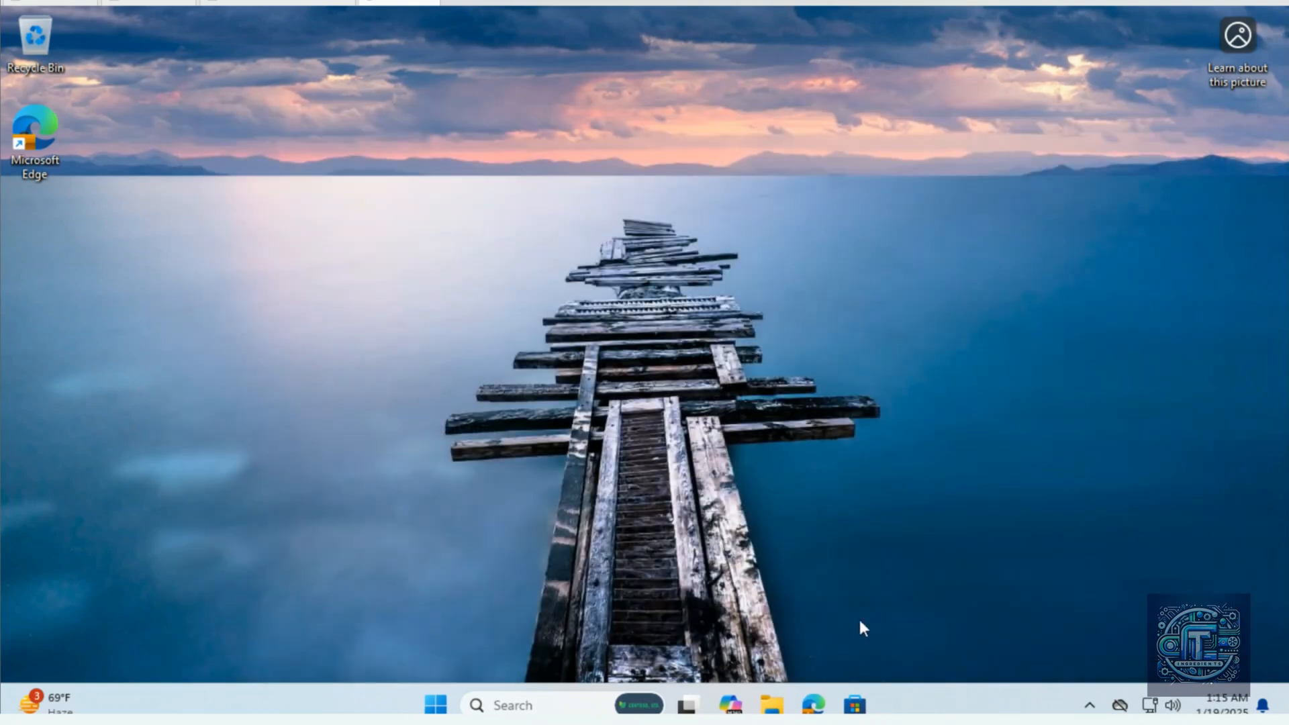
pyautogui.click(772, 707)
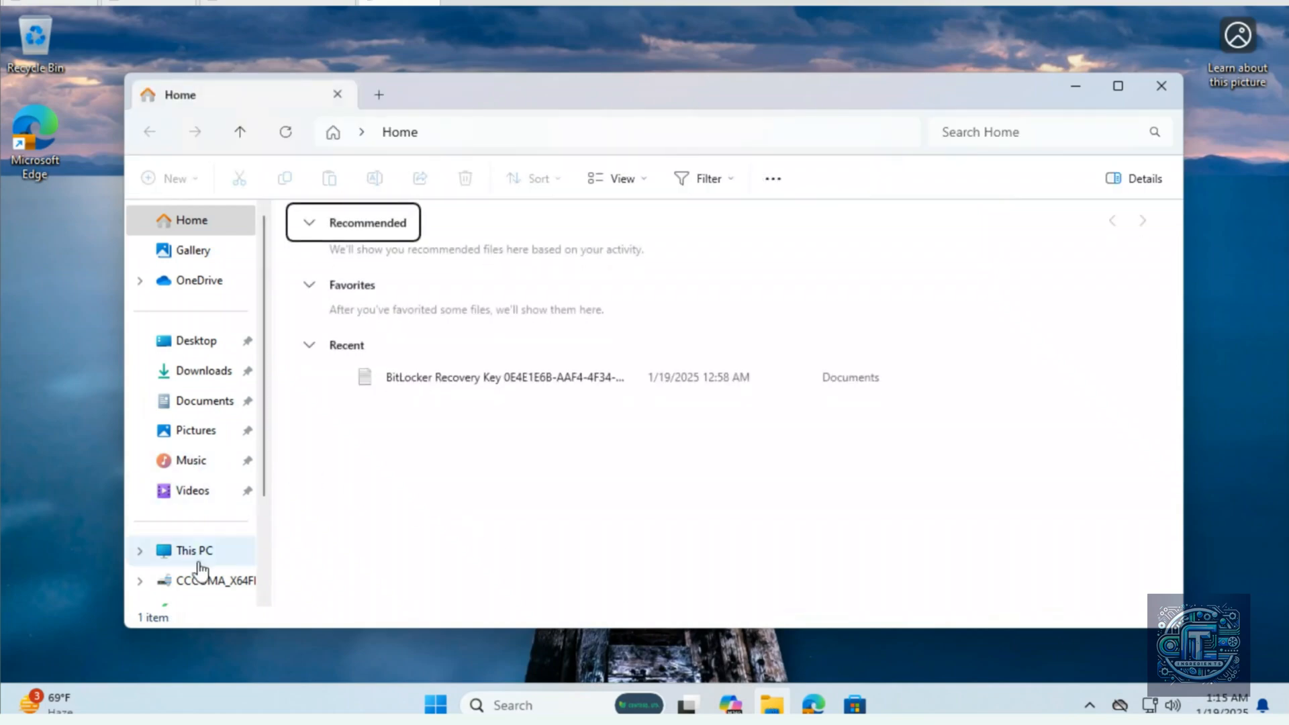
pyautogui.click(205, 590)
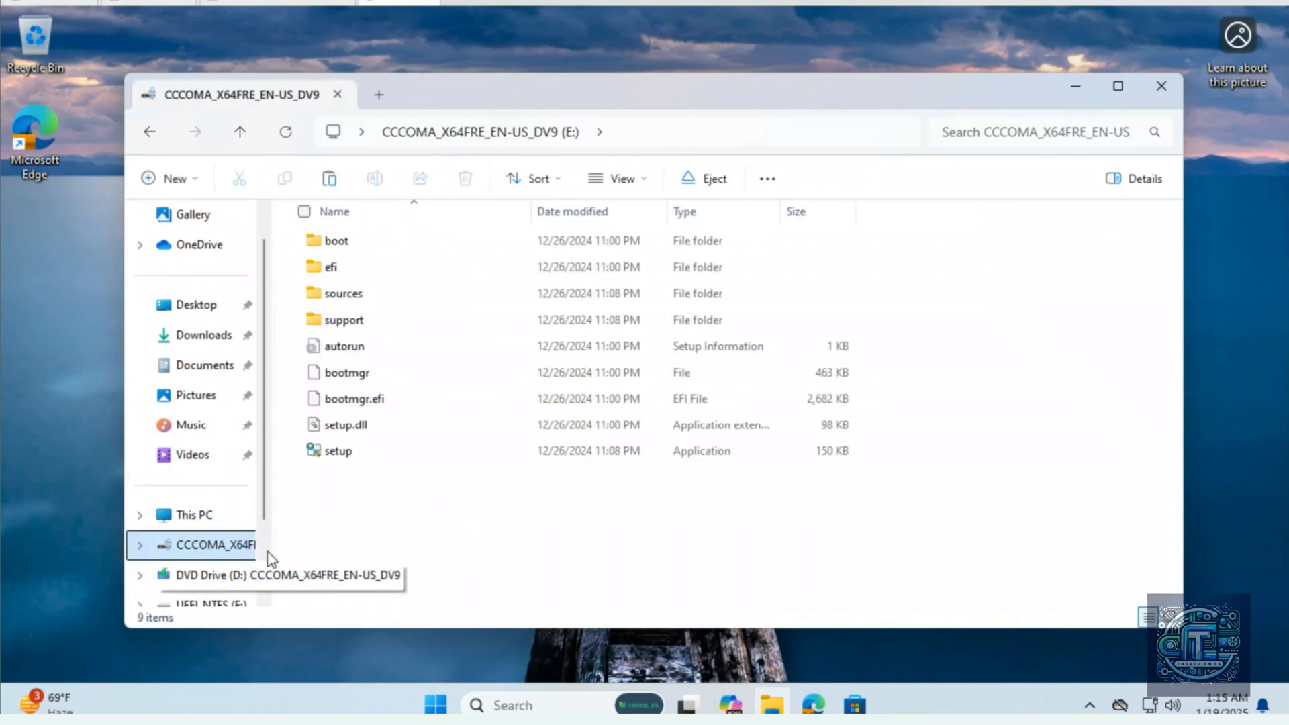
# Step: Create a new folder named AfterEncrytion at the root of USB drive E:
pyautogui.rightClick(441, 510)
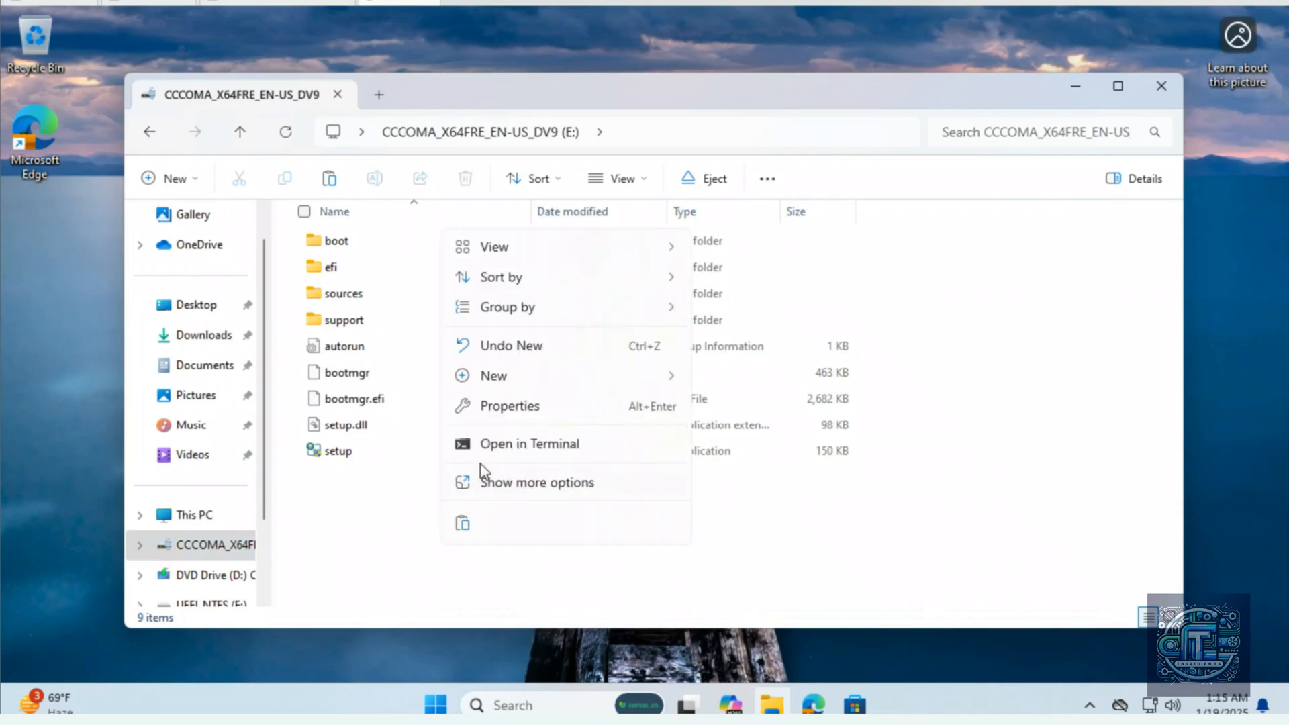
pyautogui.moveTo(530, 383)
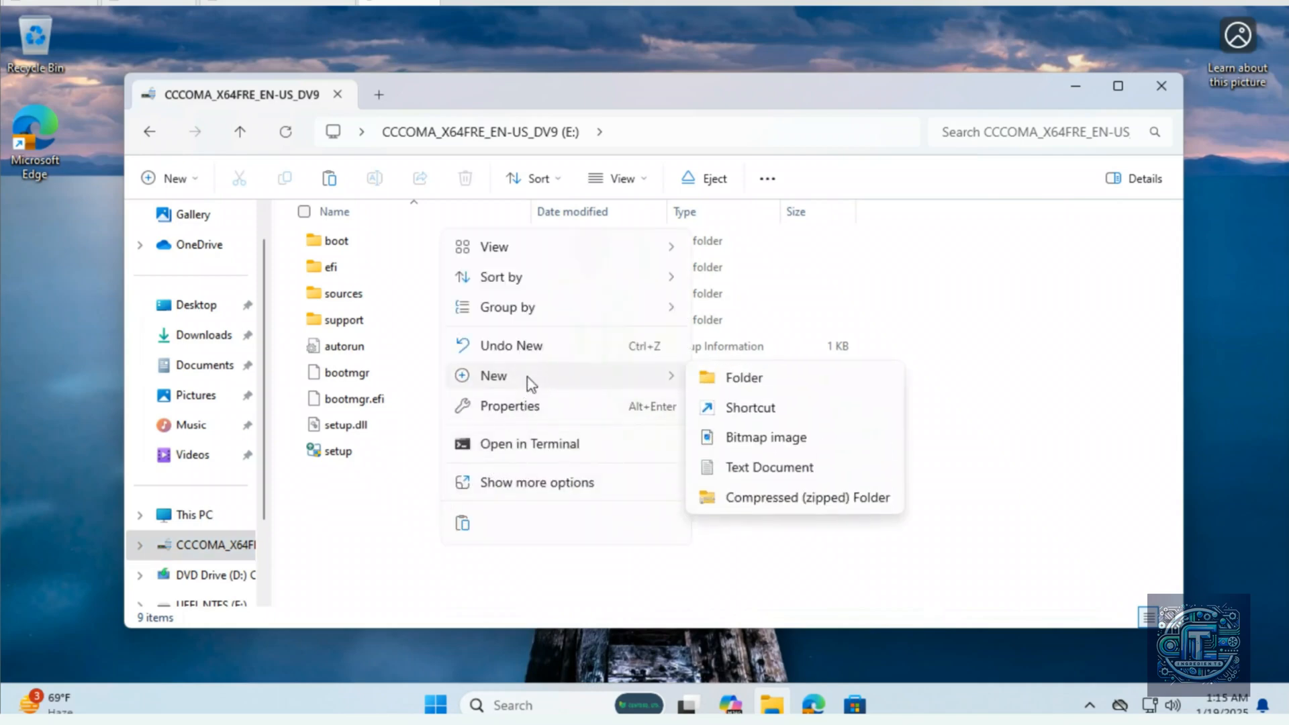
pyautogui.click(751, 380)
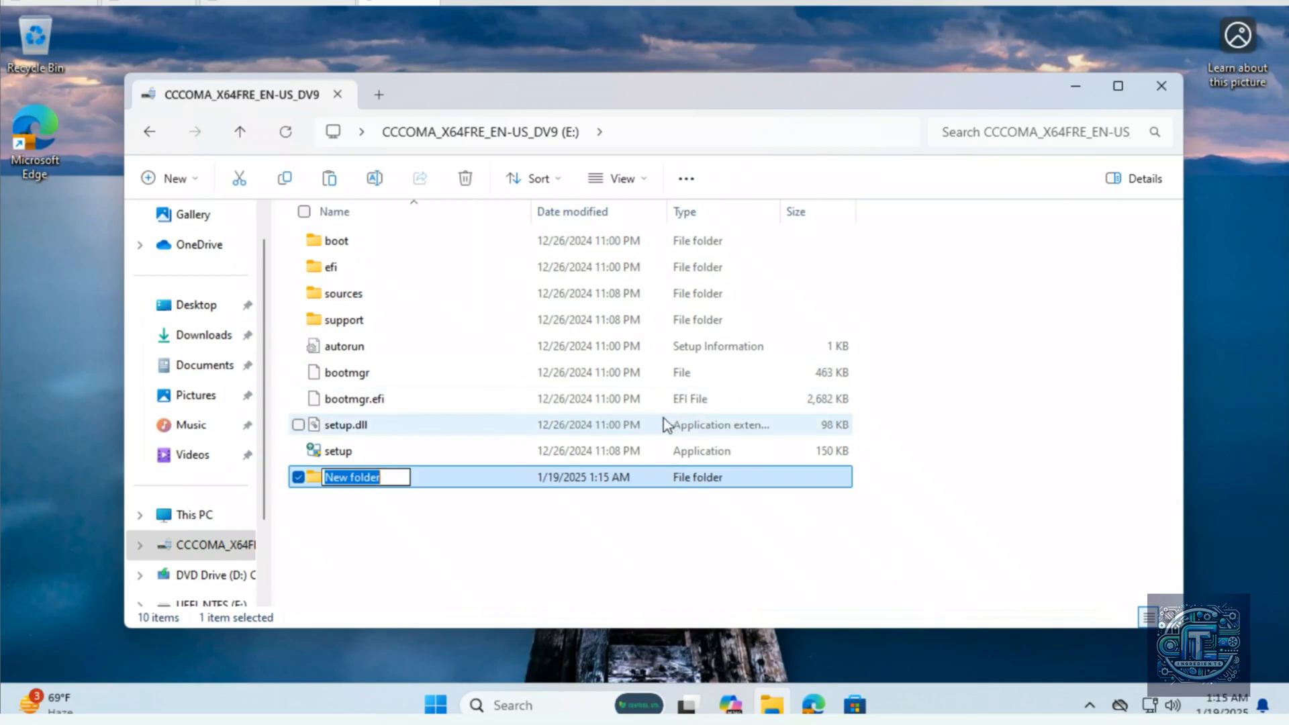
pyautogui.write('A')
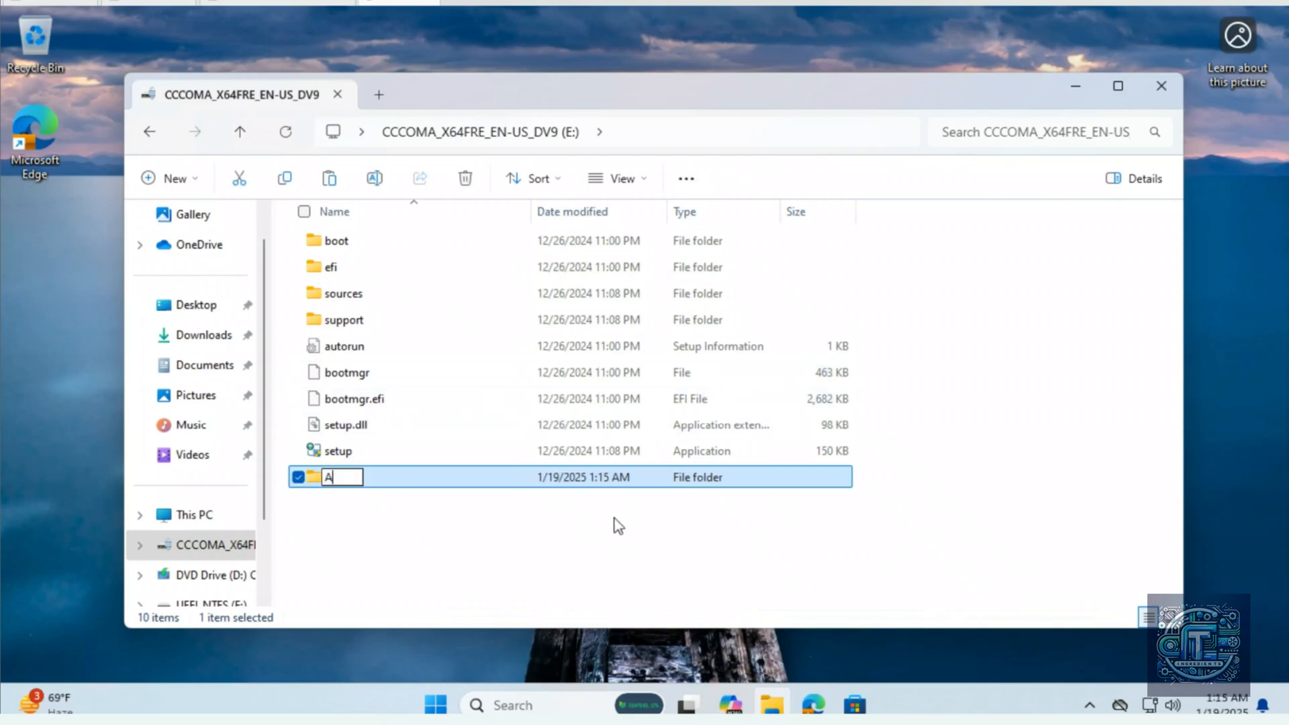
pyautogui.write('fterEncrytion')
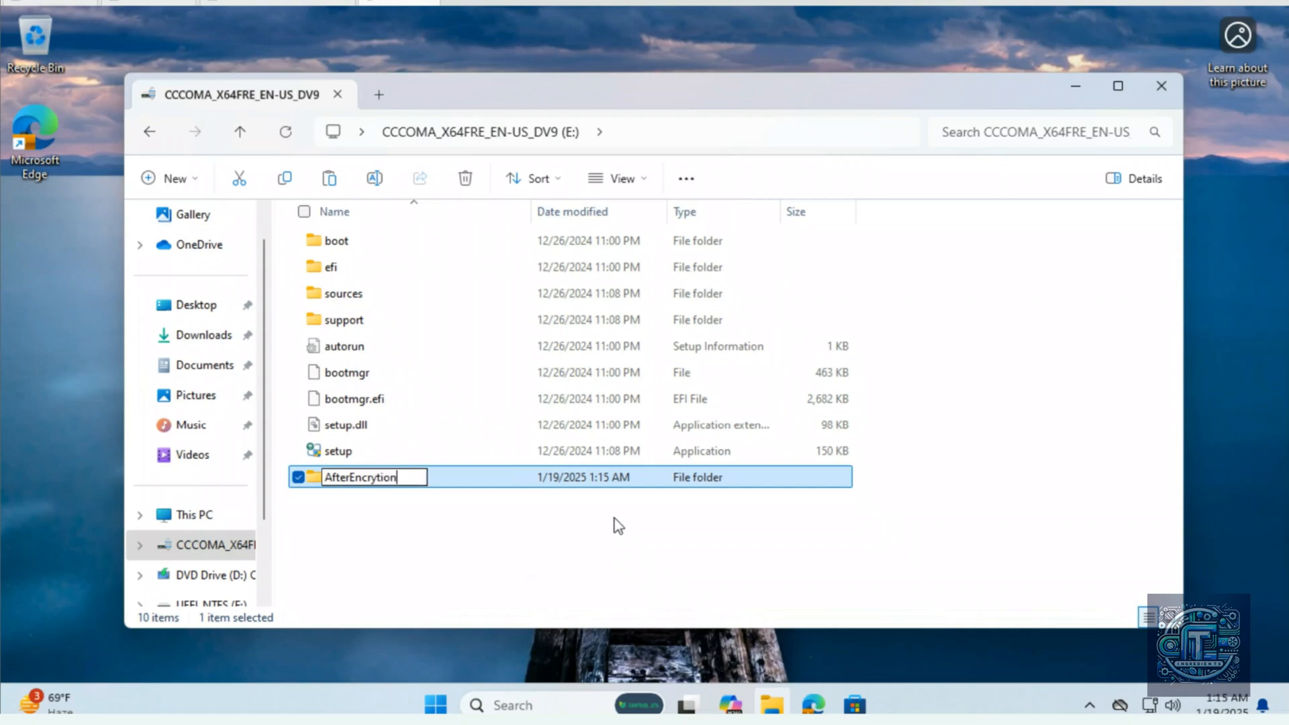
pyautogui.press('Return')
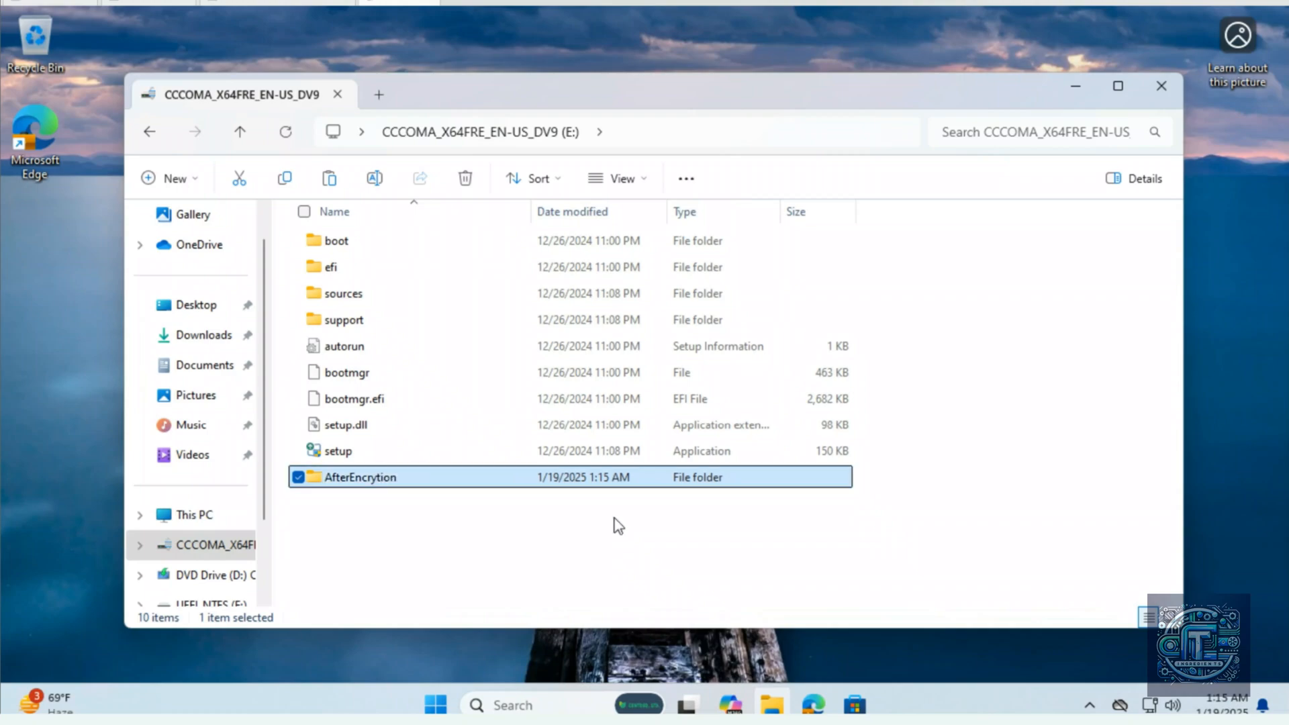